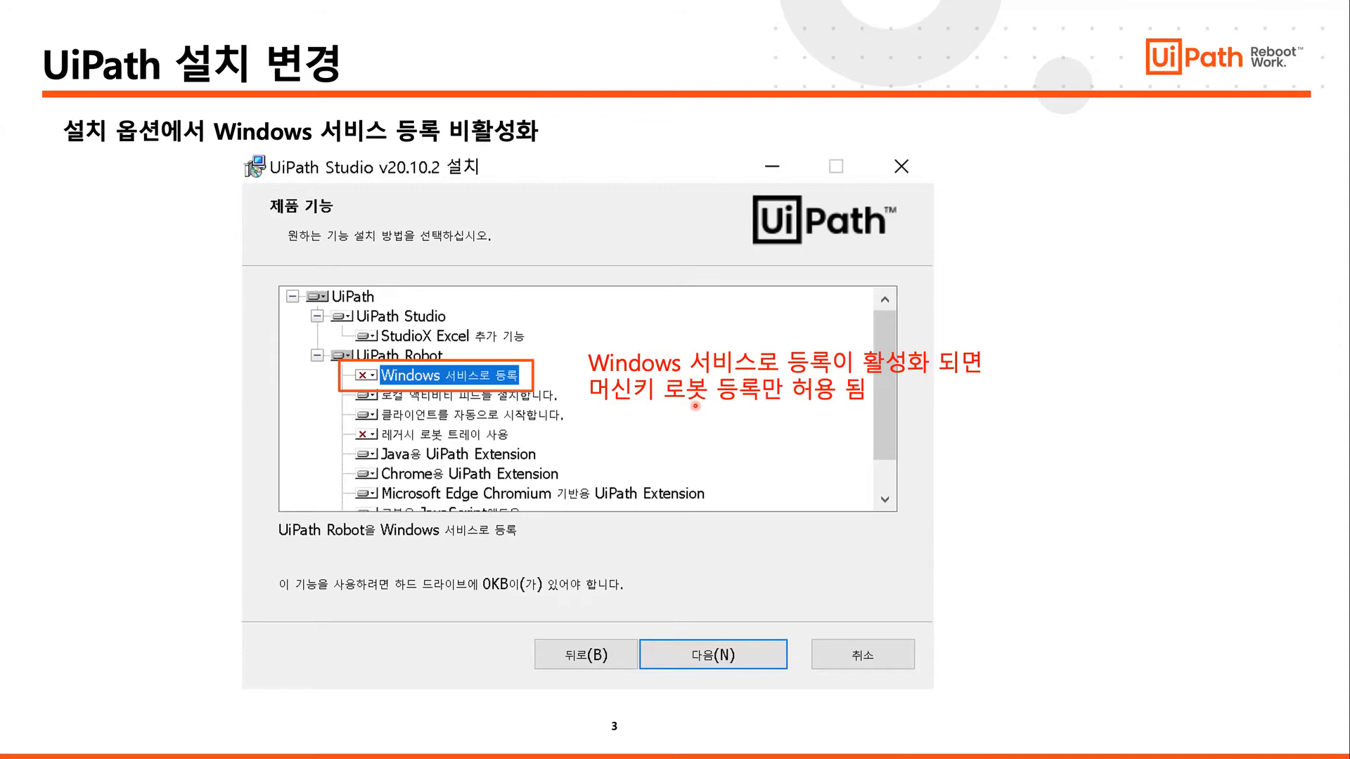
key(Right)
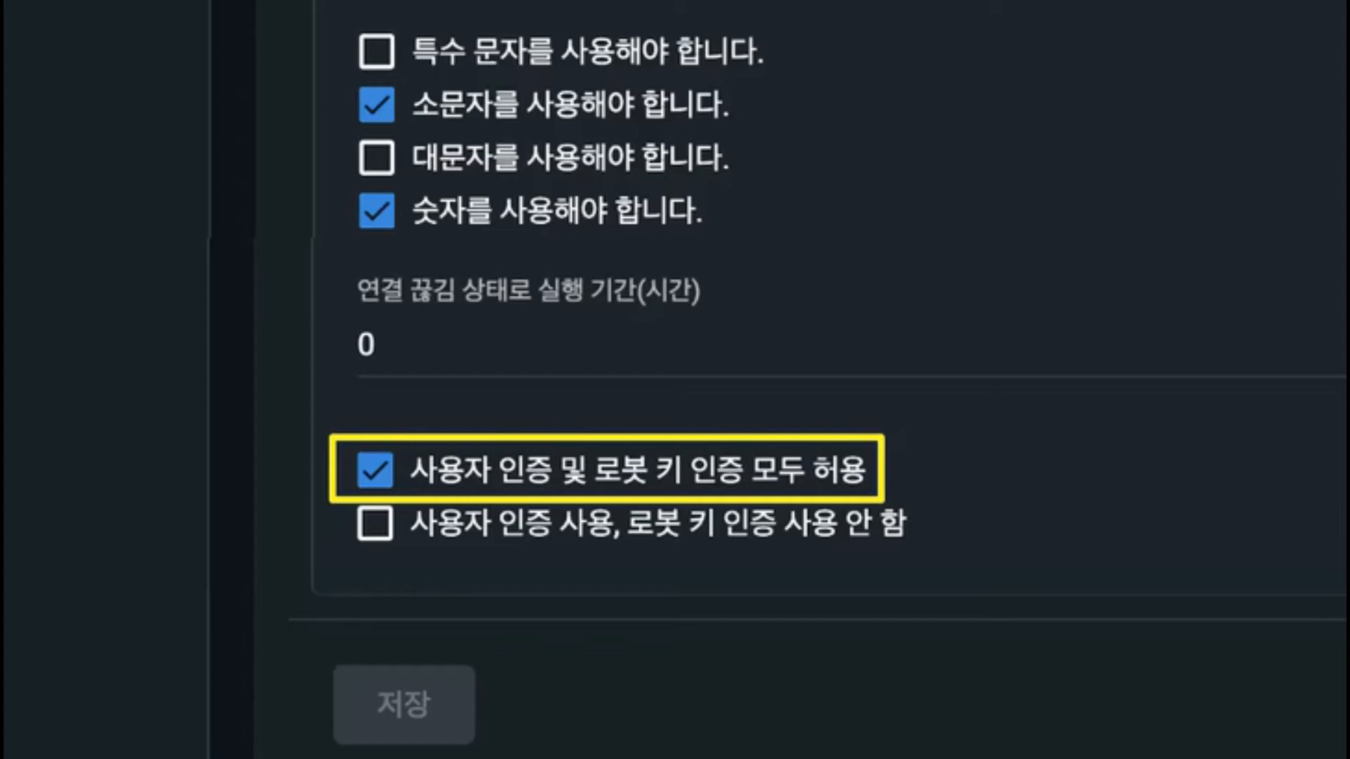
key(Right)
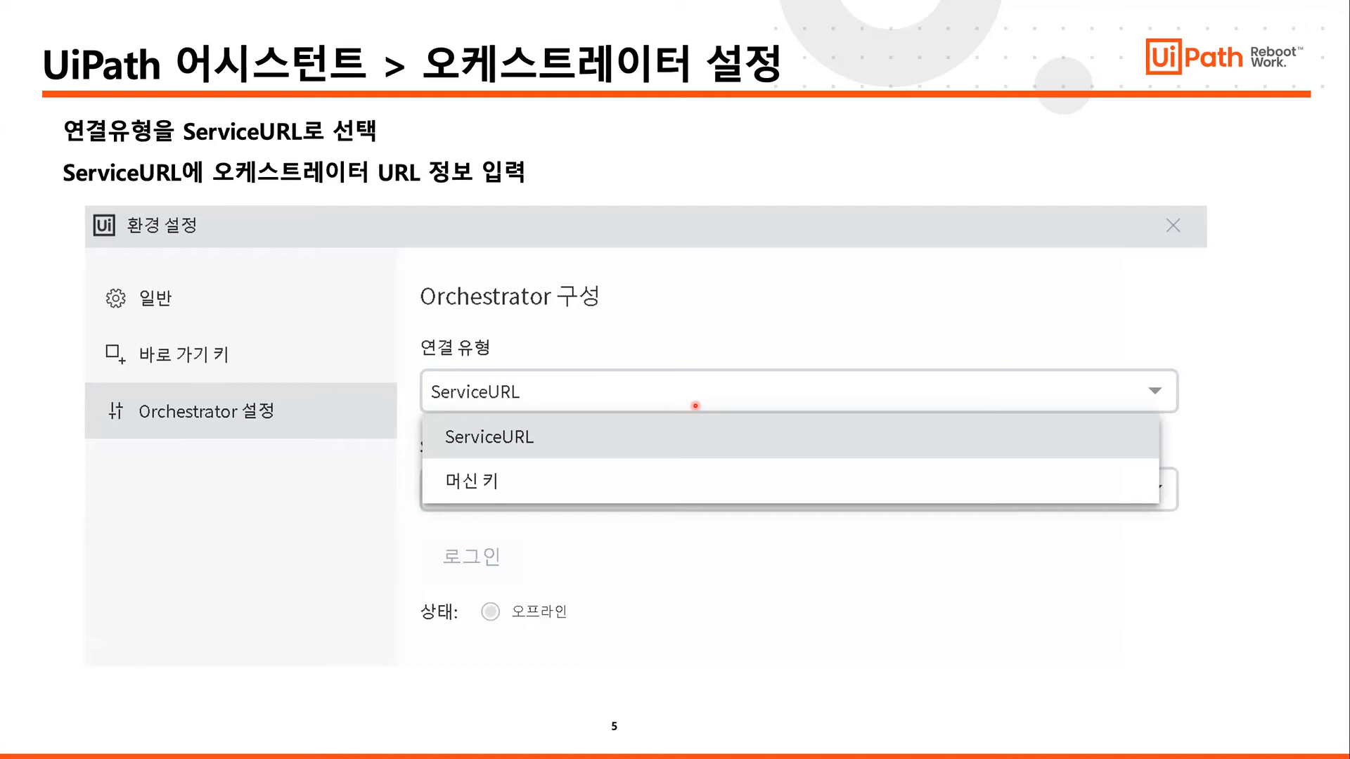
click(695, 405)
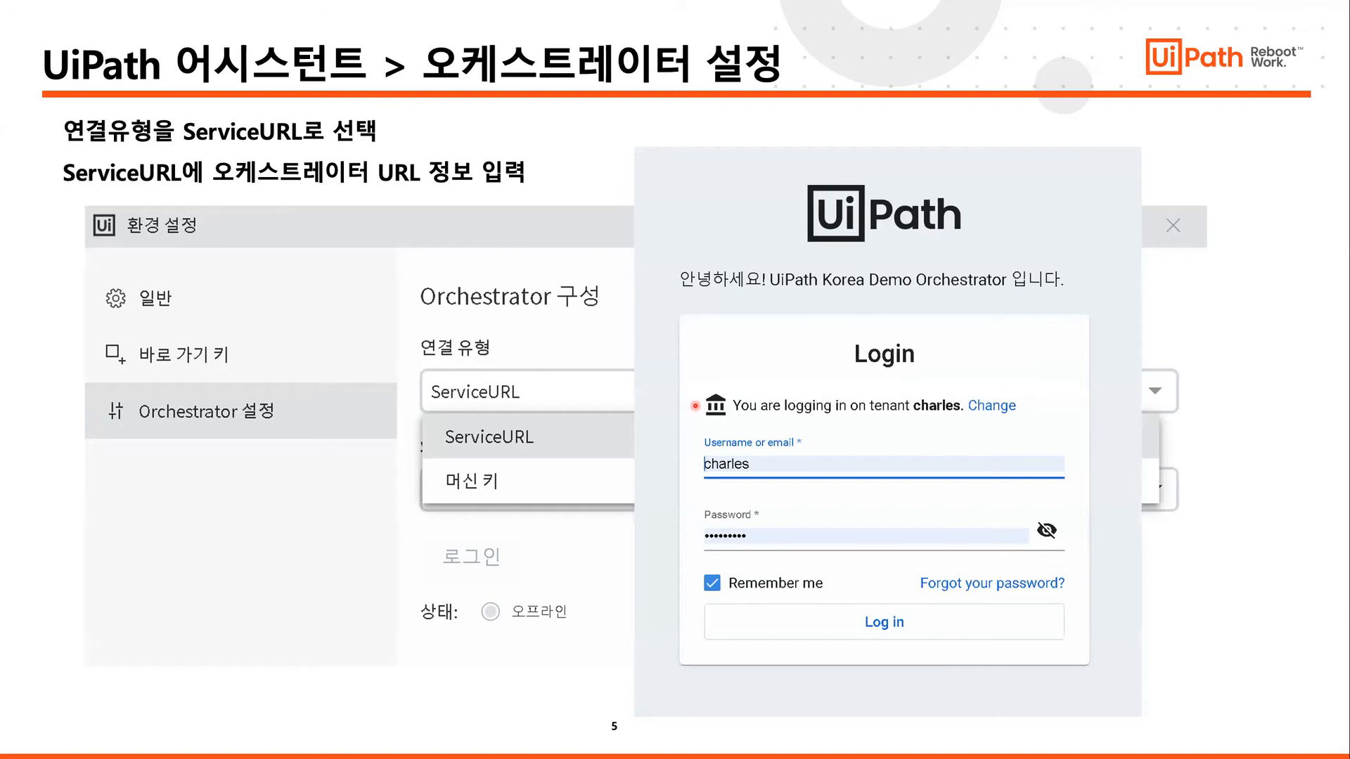
click(695, 406)
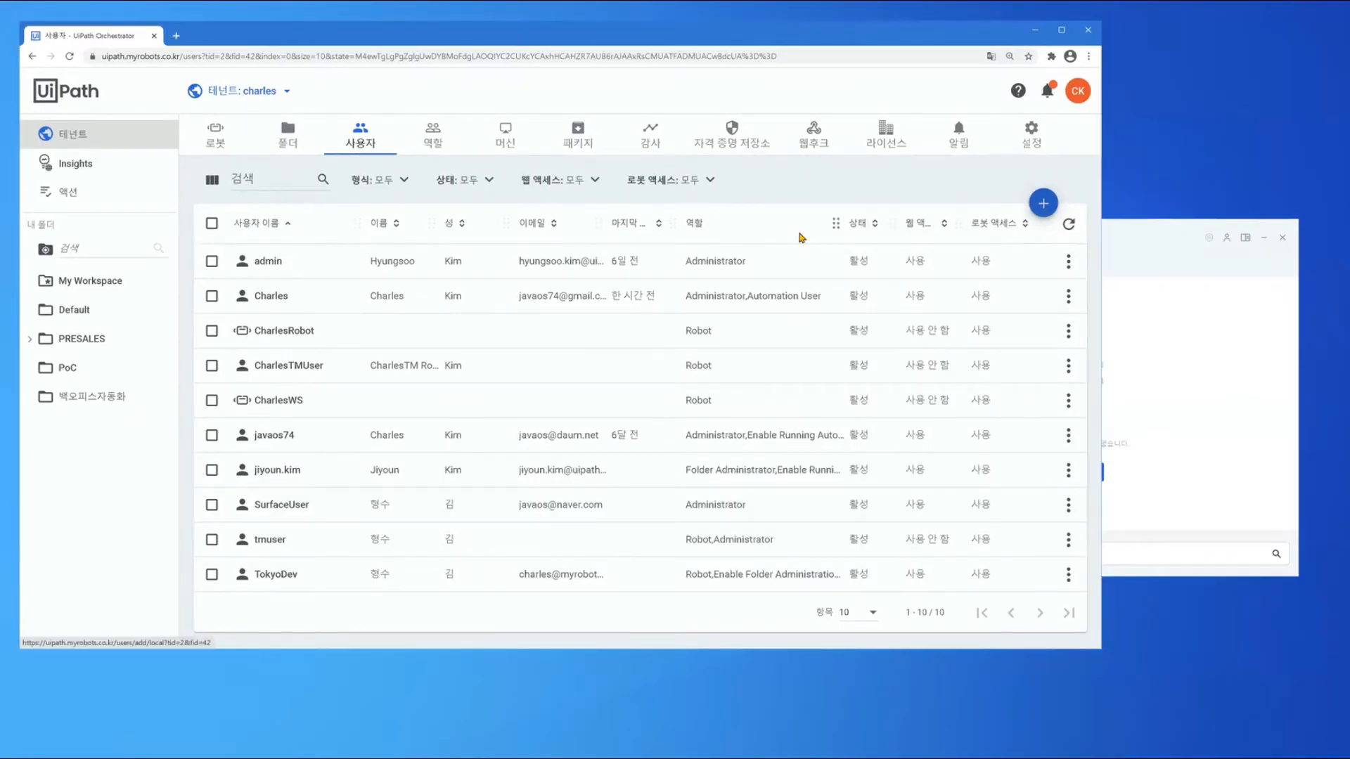
Check the robot authentication options in the security settings of the Orchestrator tenant
click(76, 138)
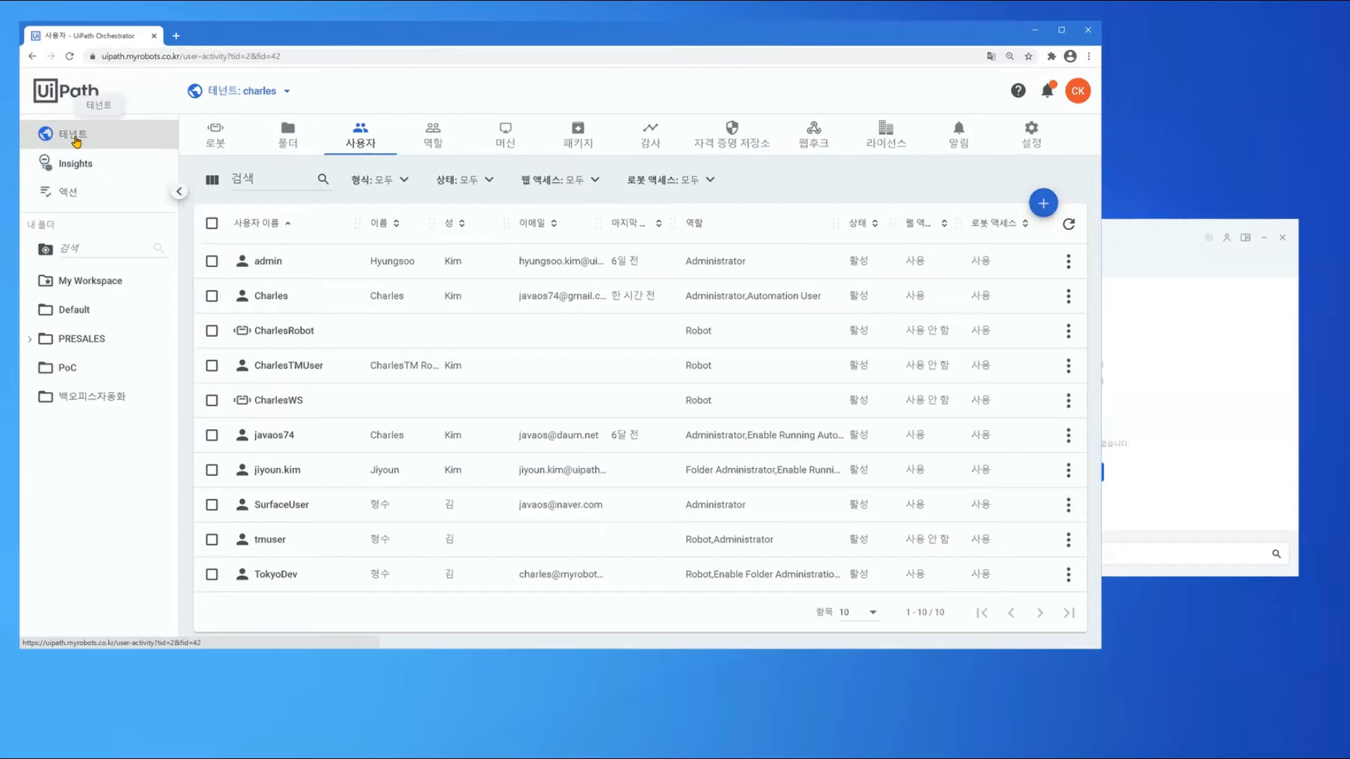
click(1034, 131)
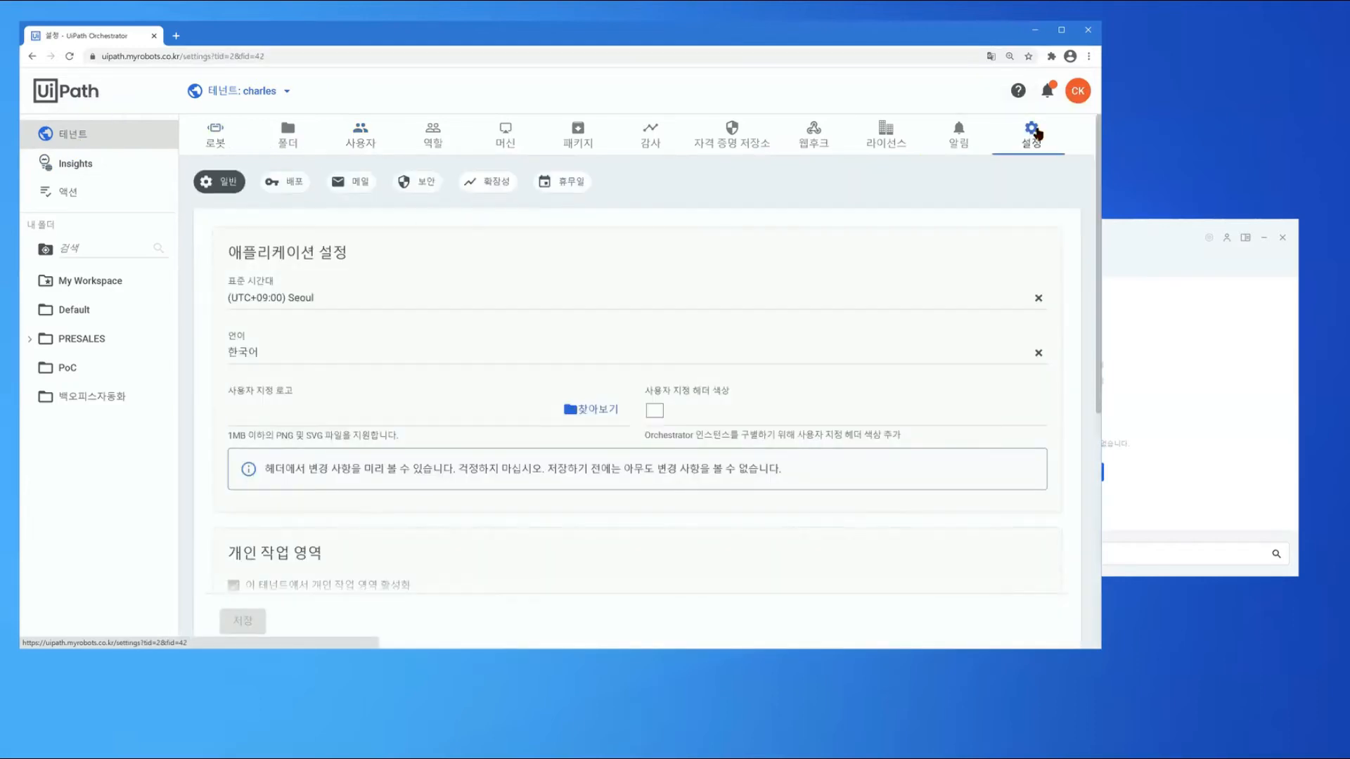
click(423, 185)
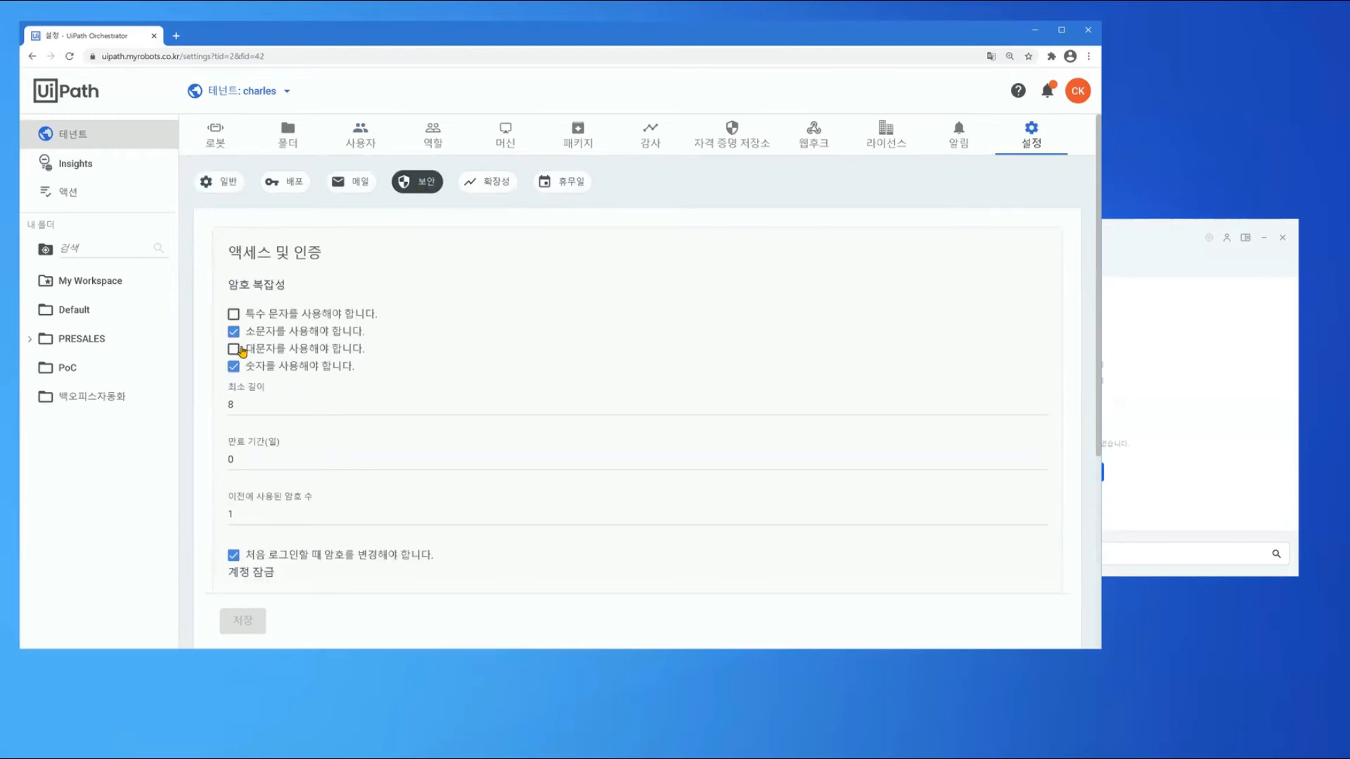
scroll(463, 341, down, 5)
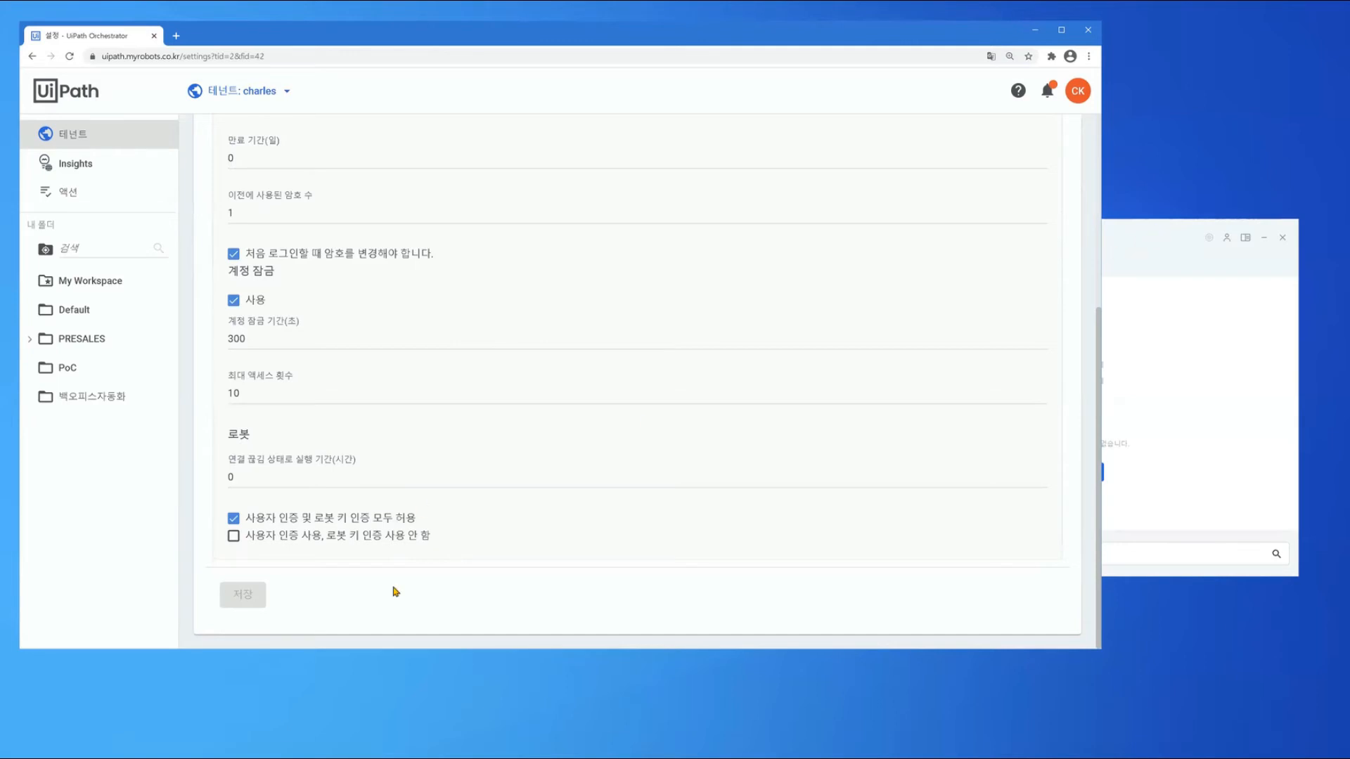
Switch to Windows Settings, find UiPath Studio among the installed apps and start modifying its installation
key(super+i)
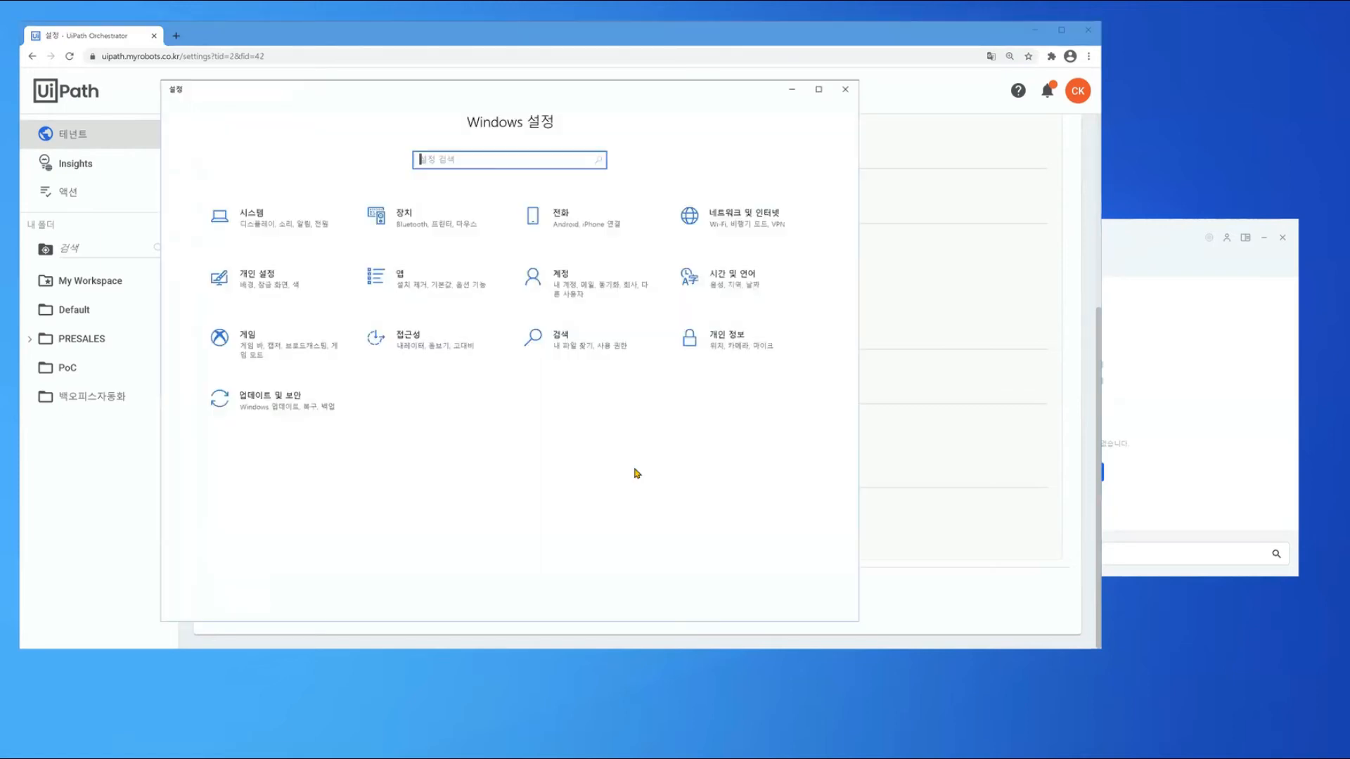
click(429, 282)
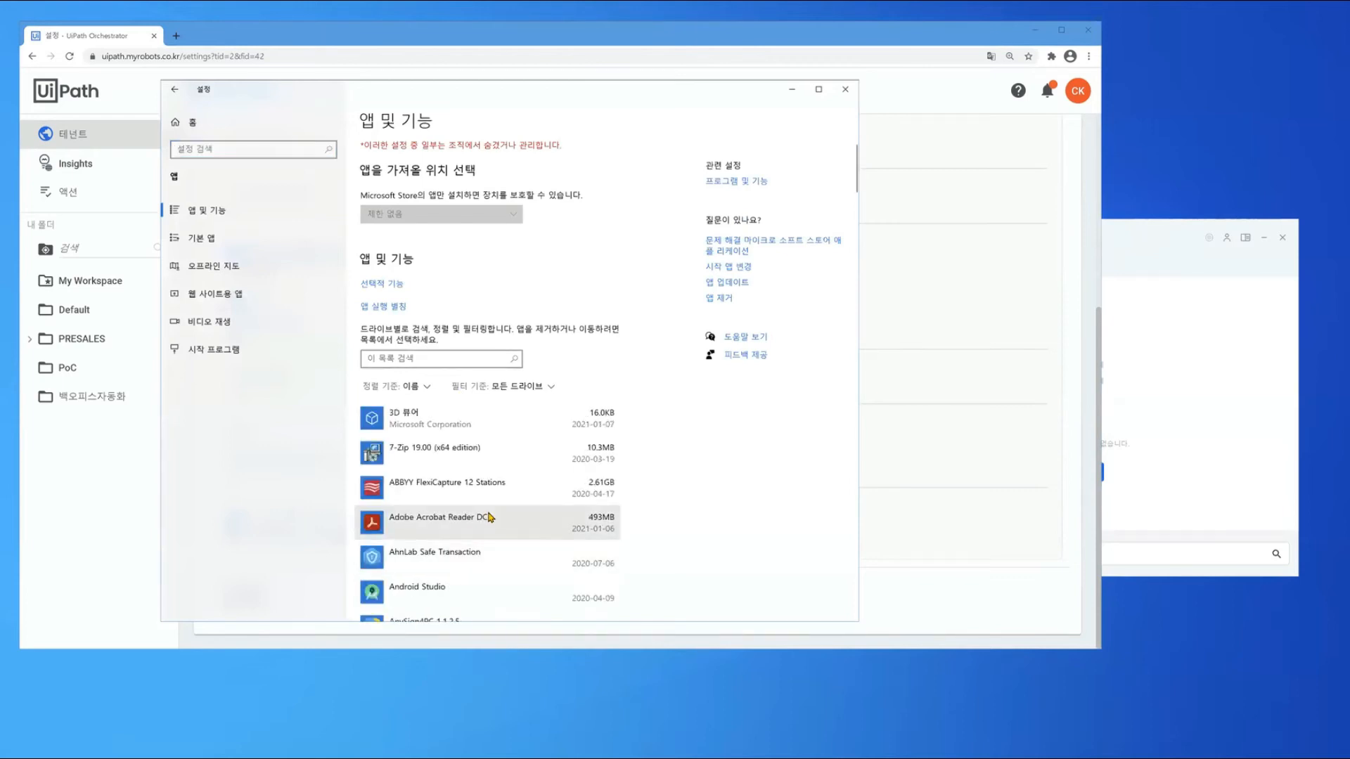
scroll(490, 518, down, 20)
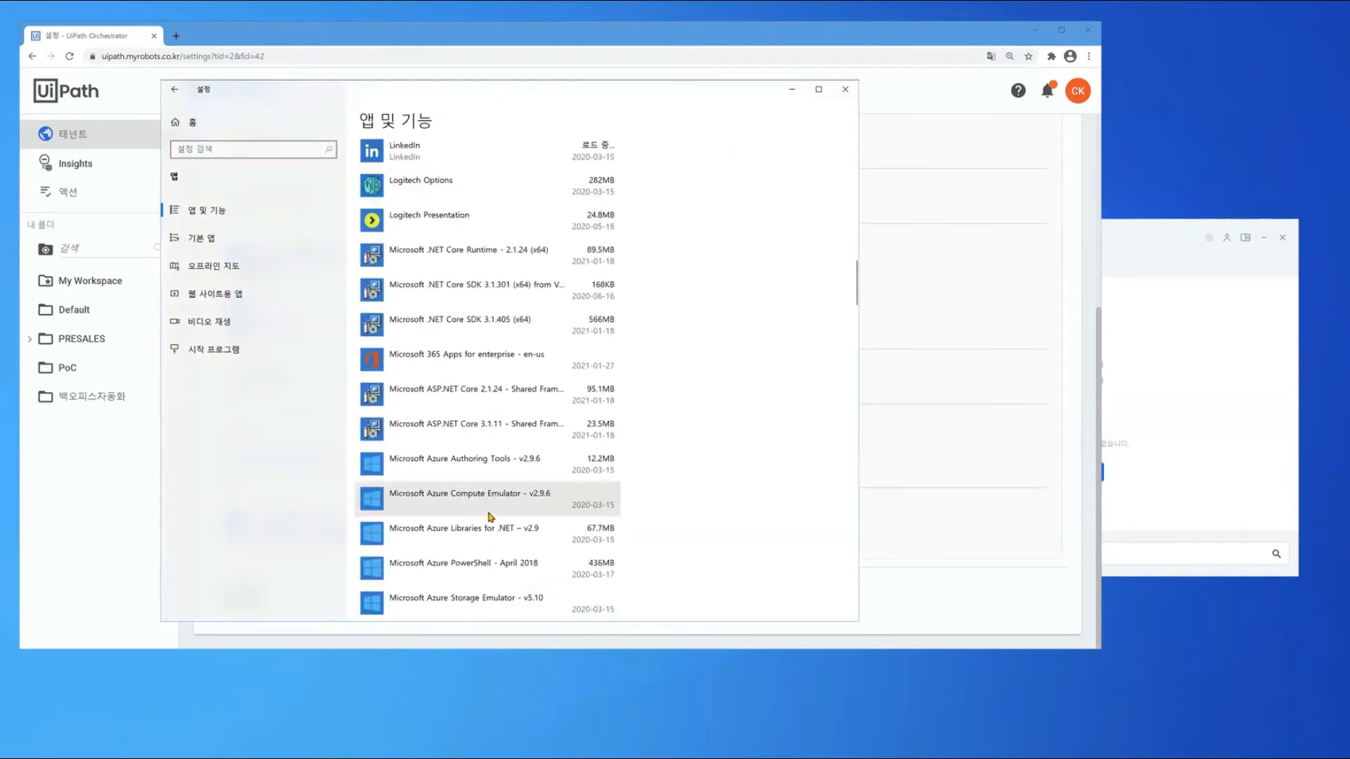
scroll(490, 518, down, 20)
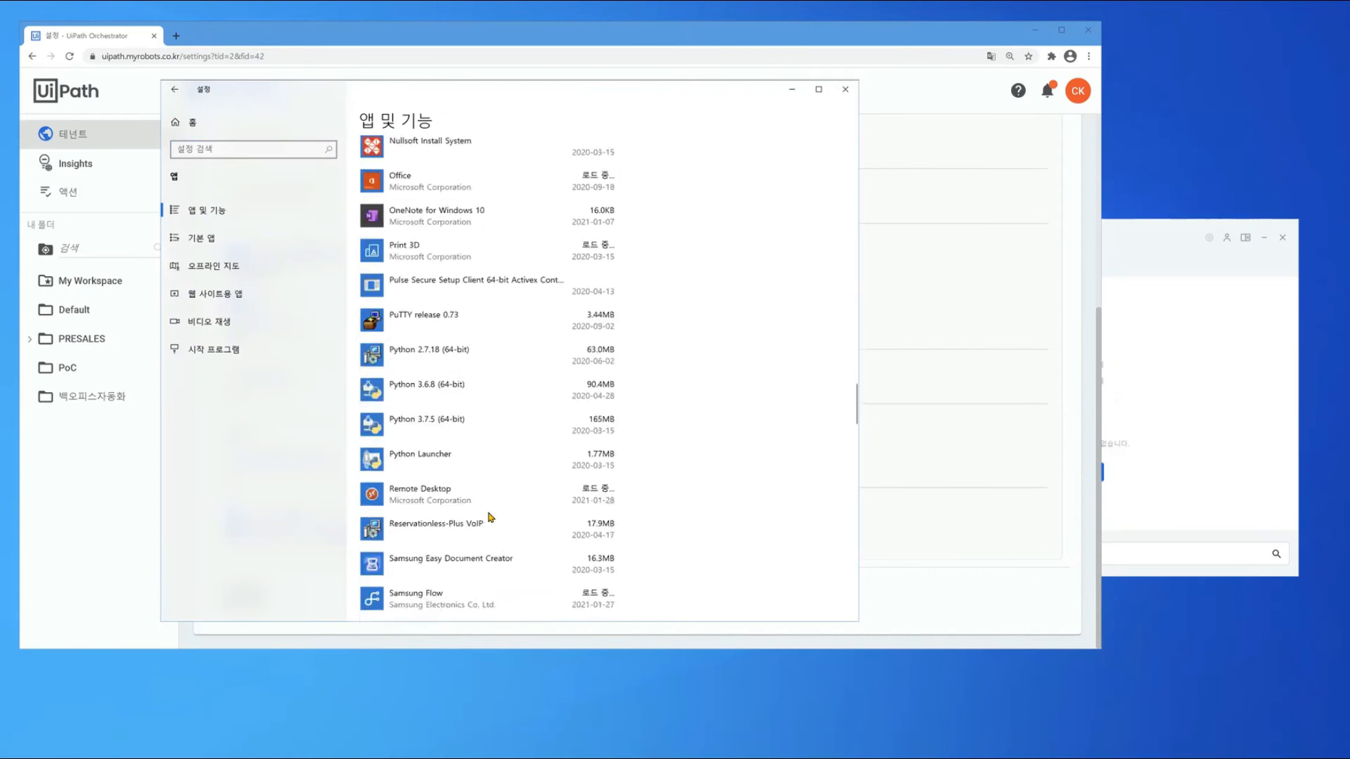
scroll(490, 517, down, 20)
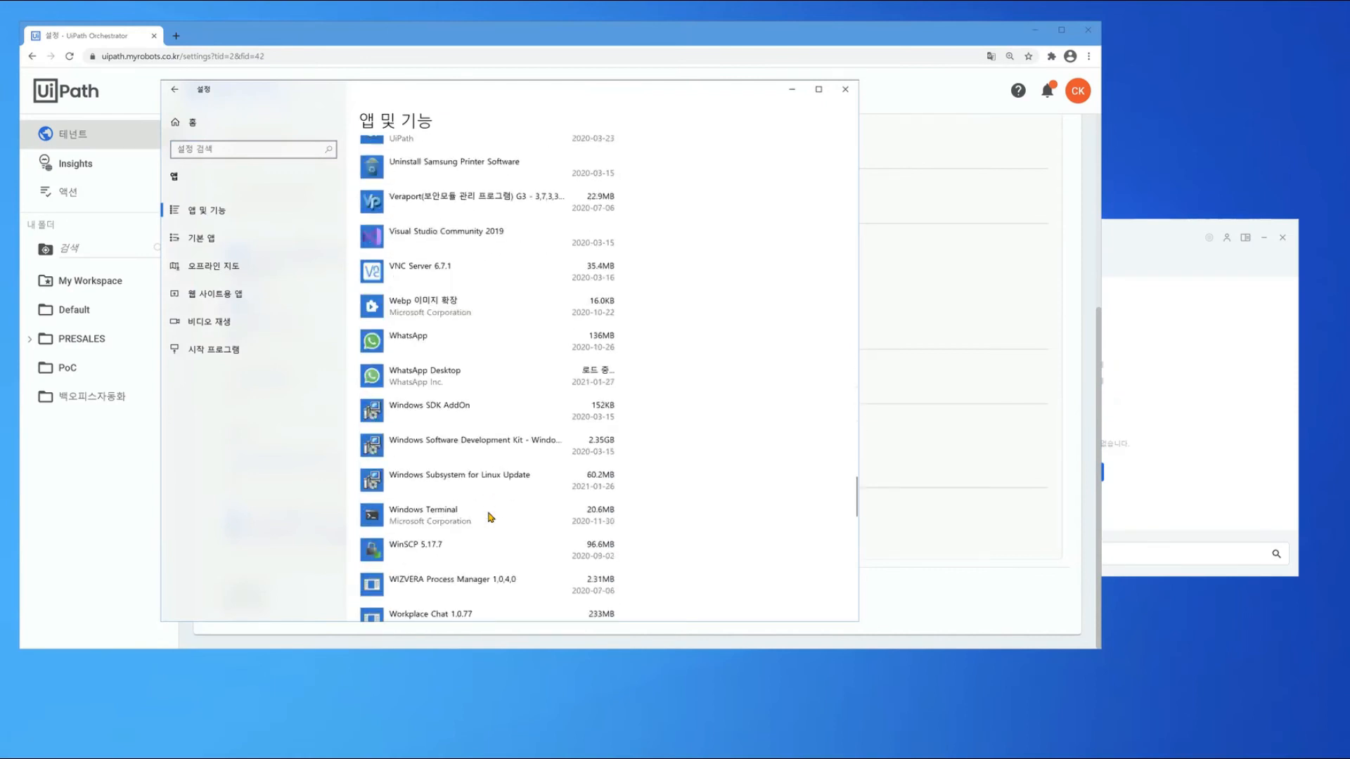
scroll(476, 402, up, 3)
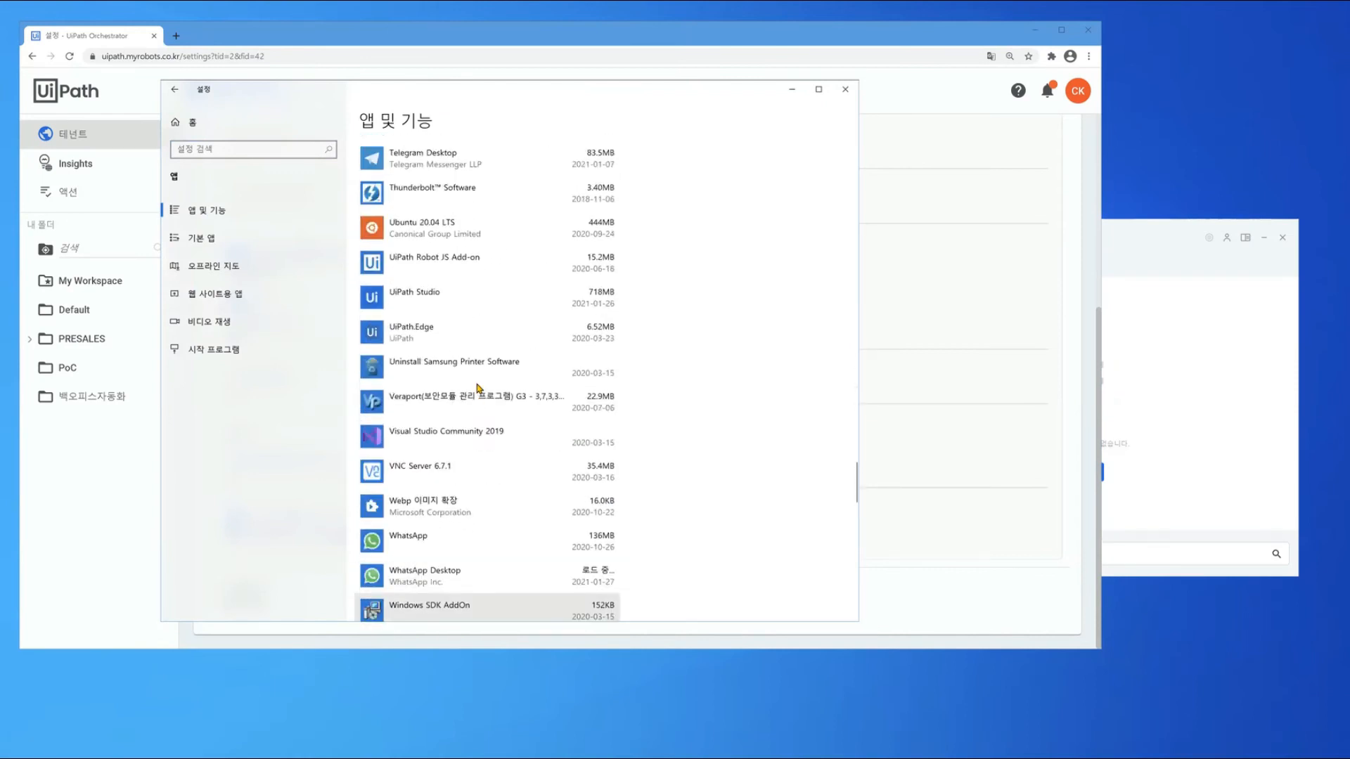
click(483, 293)
click(542, 347)
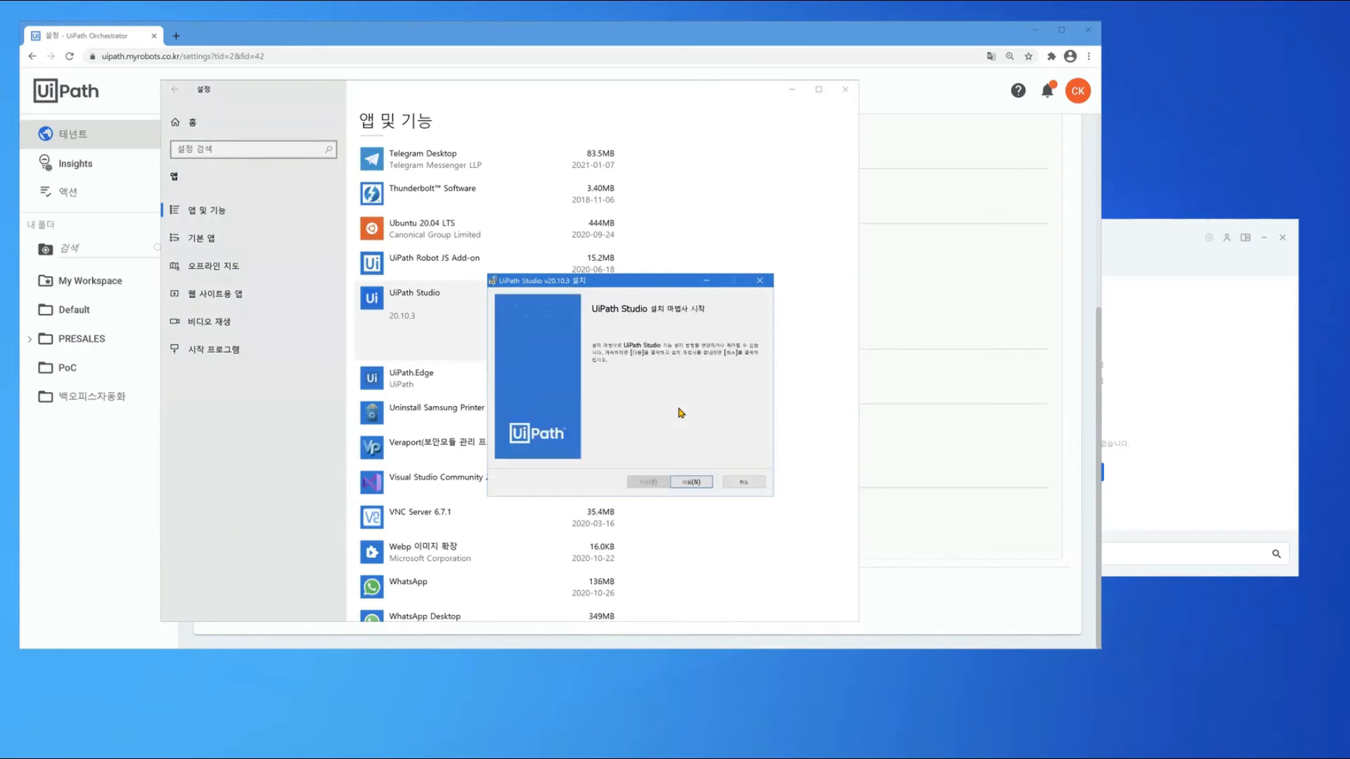
Inspect the install options of the Windows service registration feature under UiPath Robot, and cancel the setup wizard without changes
click(705, 486)
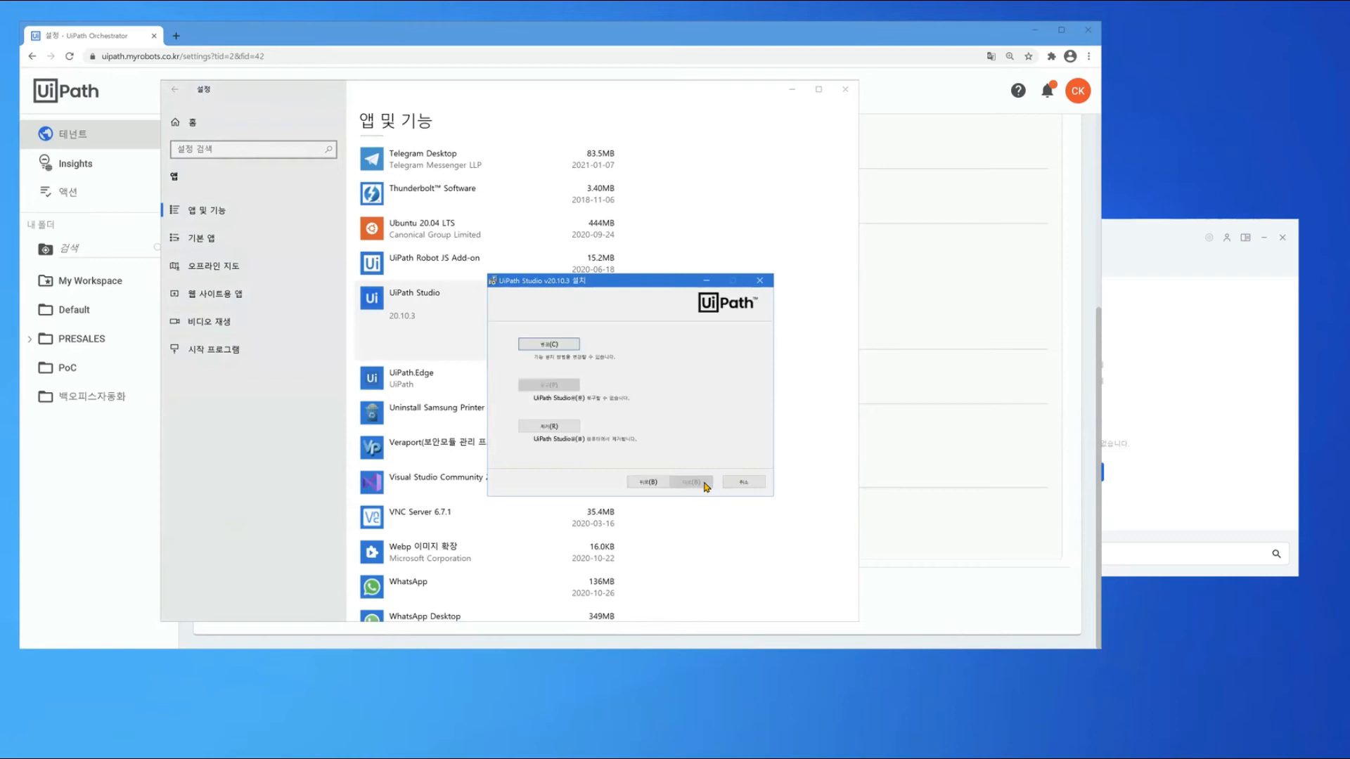
click(564, 344)
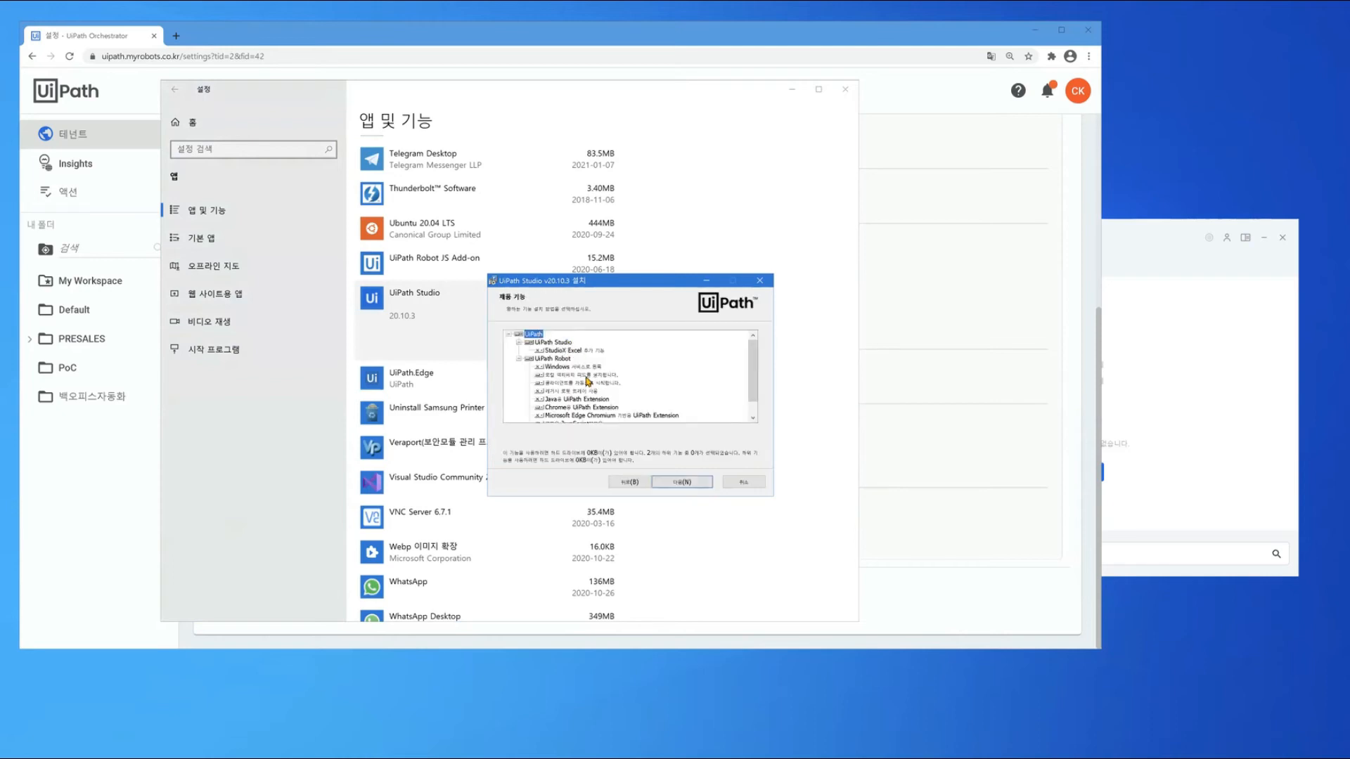
click(562, 367)
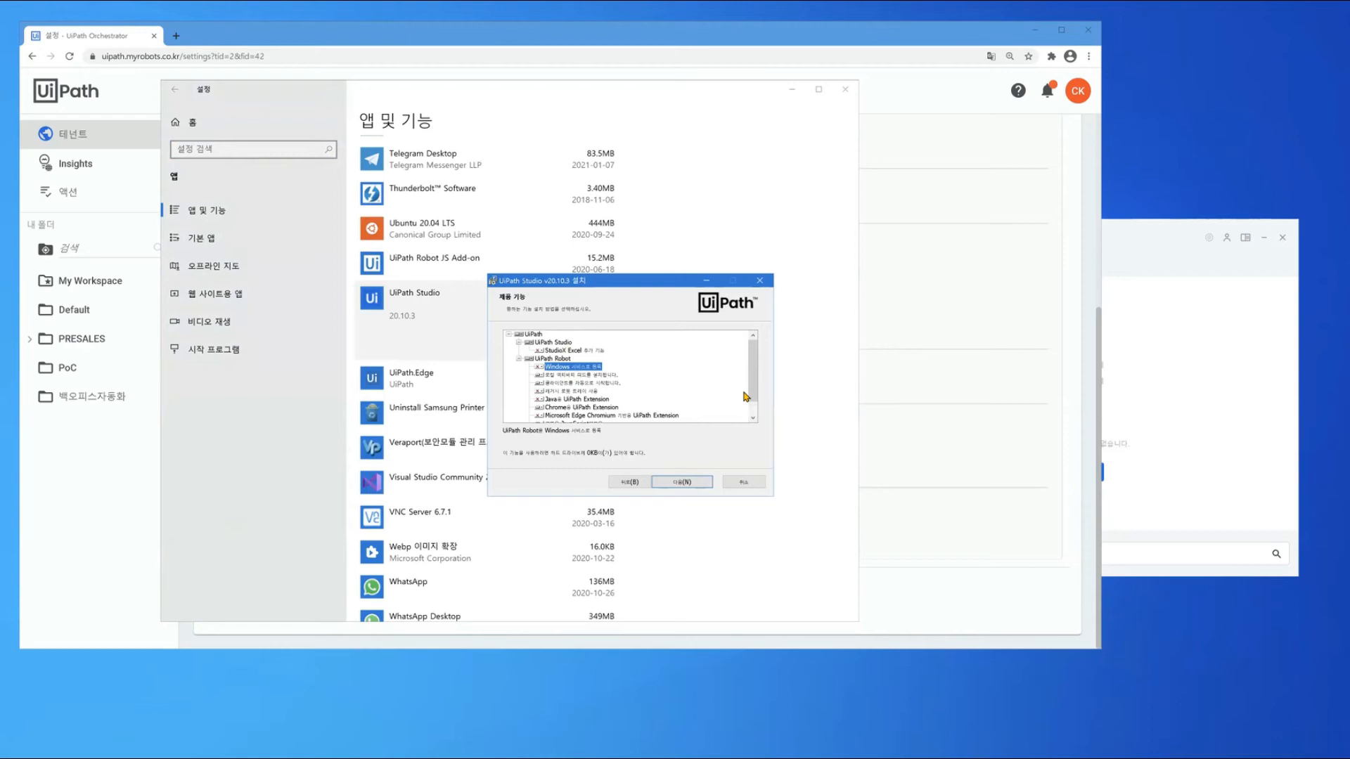
click(538, 368)
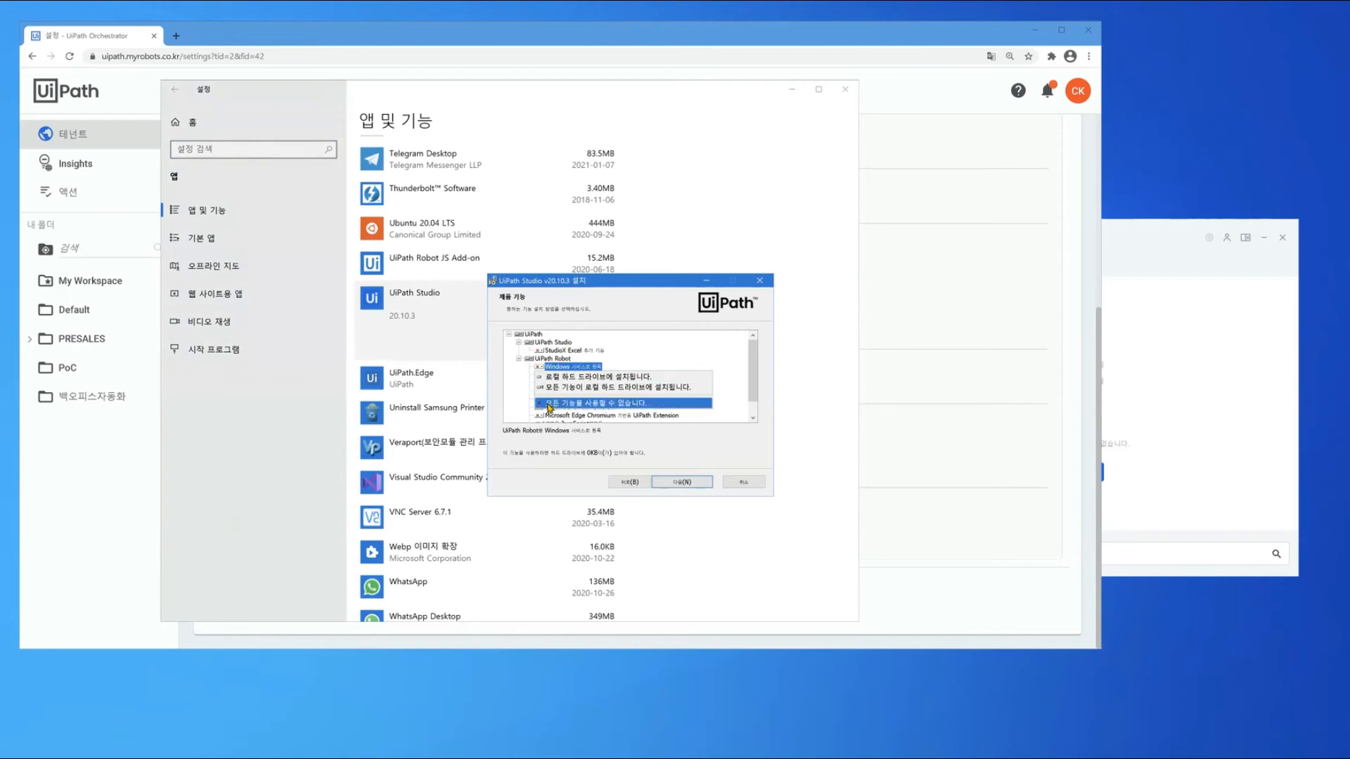
click(651, 356)
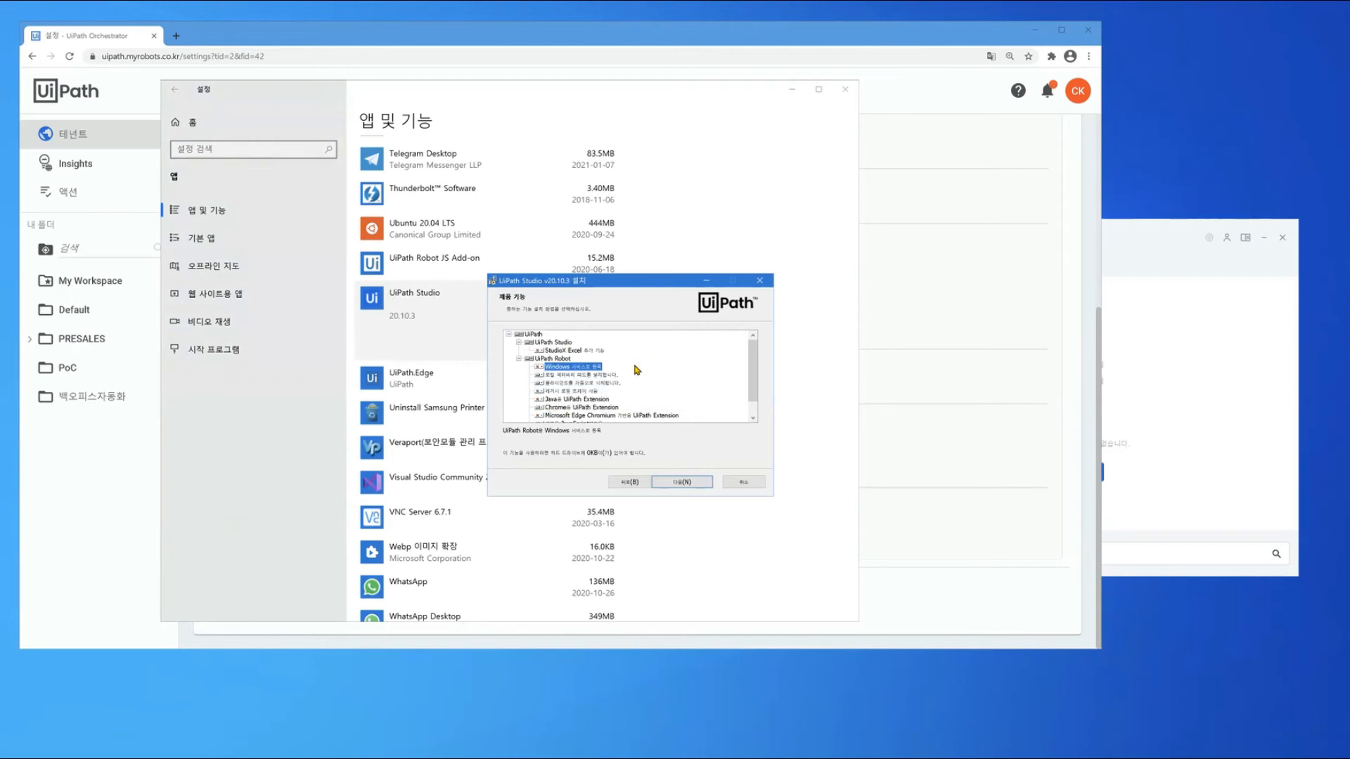
click(747, 484)
click(609, 412)
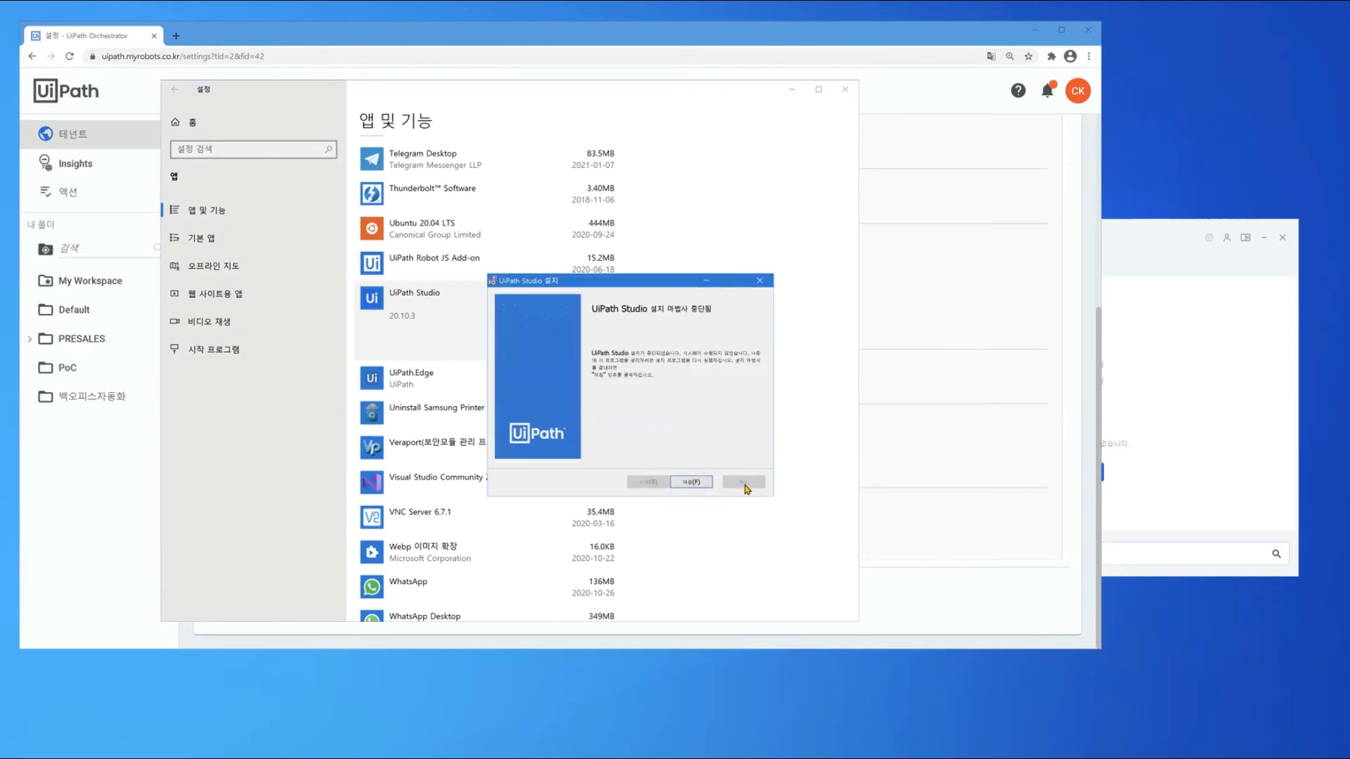
click(700, 485)
Switch to UiPath Assistant and open the Orchestrator settings in its preferences
drag(1130, 231, 1064, 226)
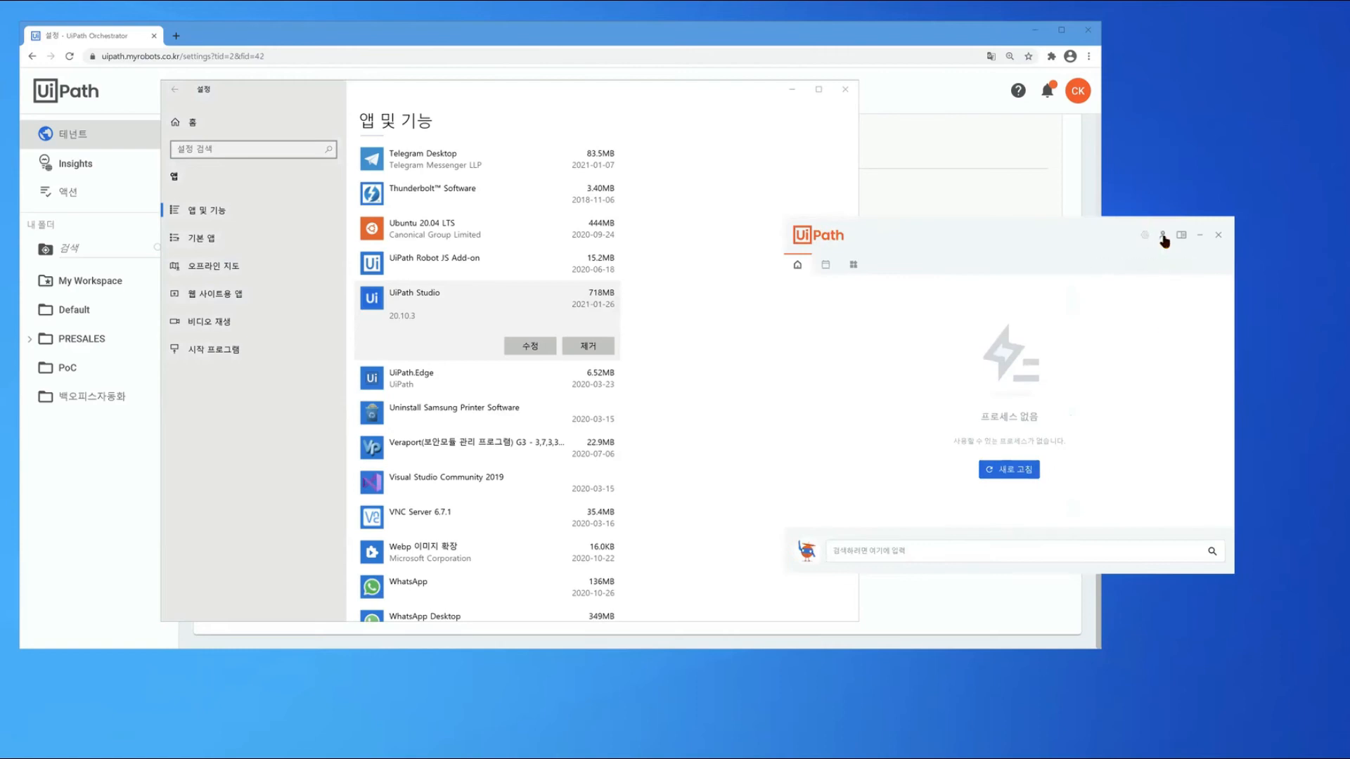
click(1164, 241)
click(1172, 255)
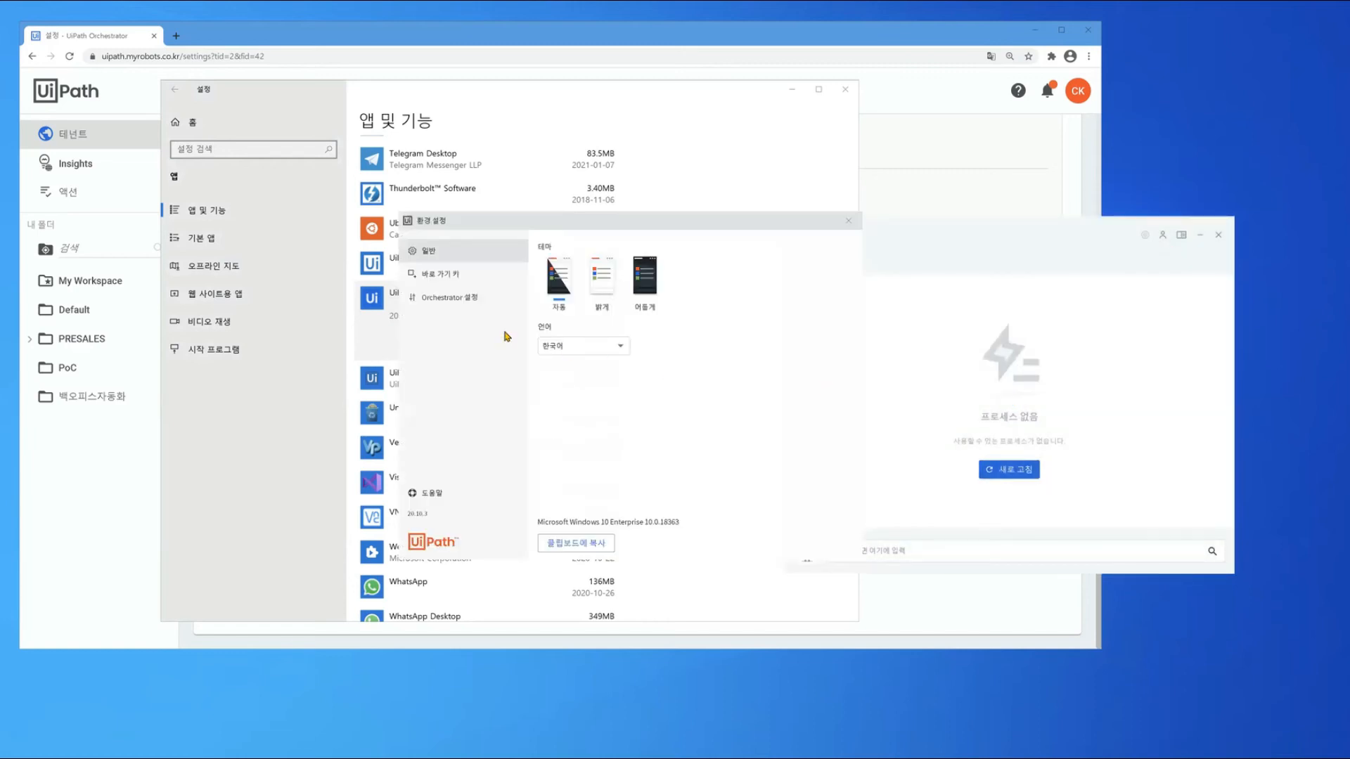
click(434, 305)
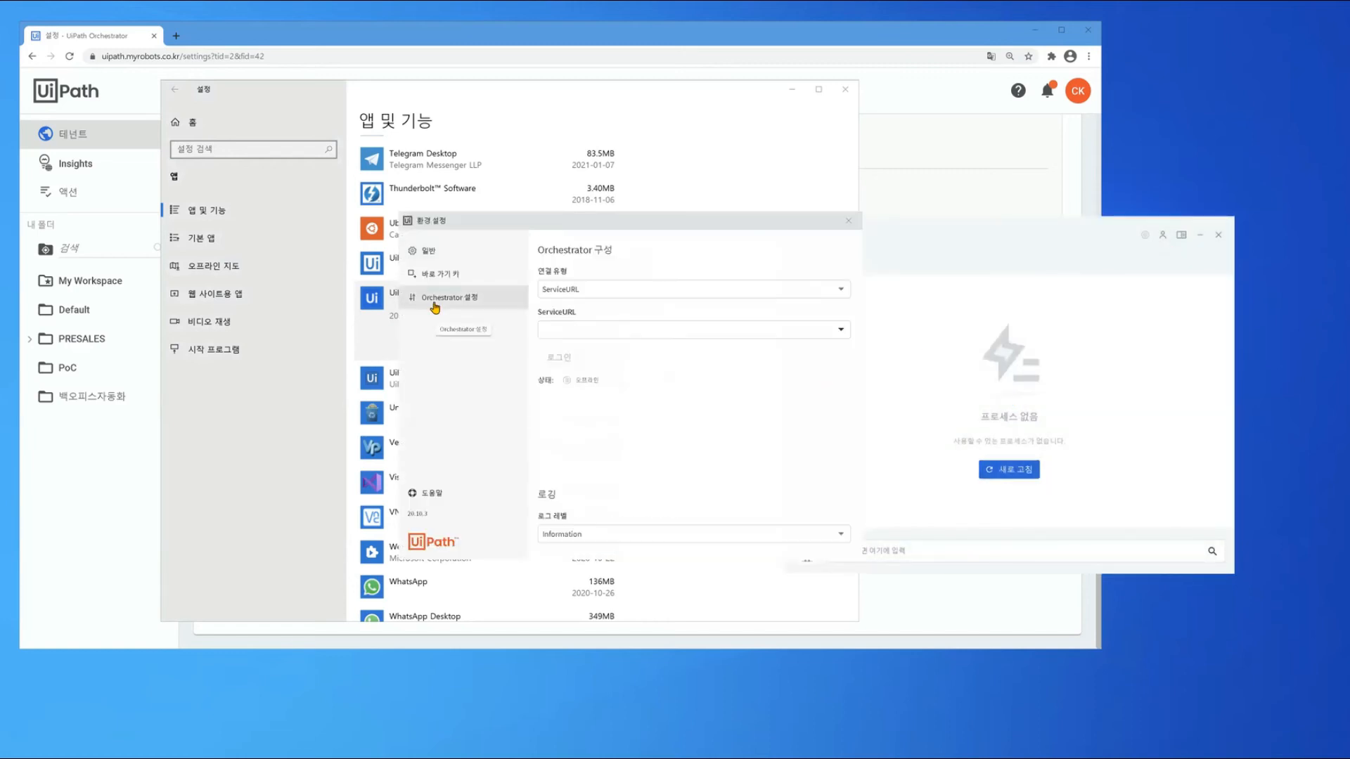
click(833, 289)
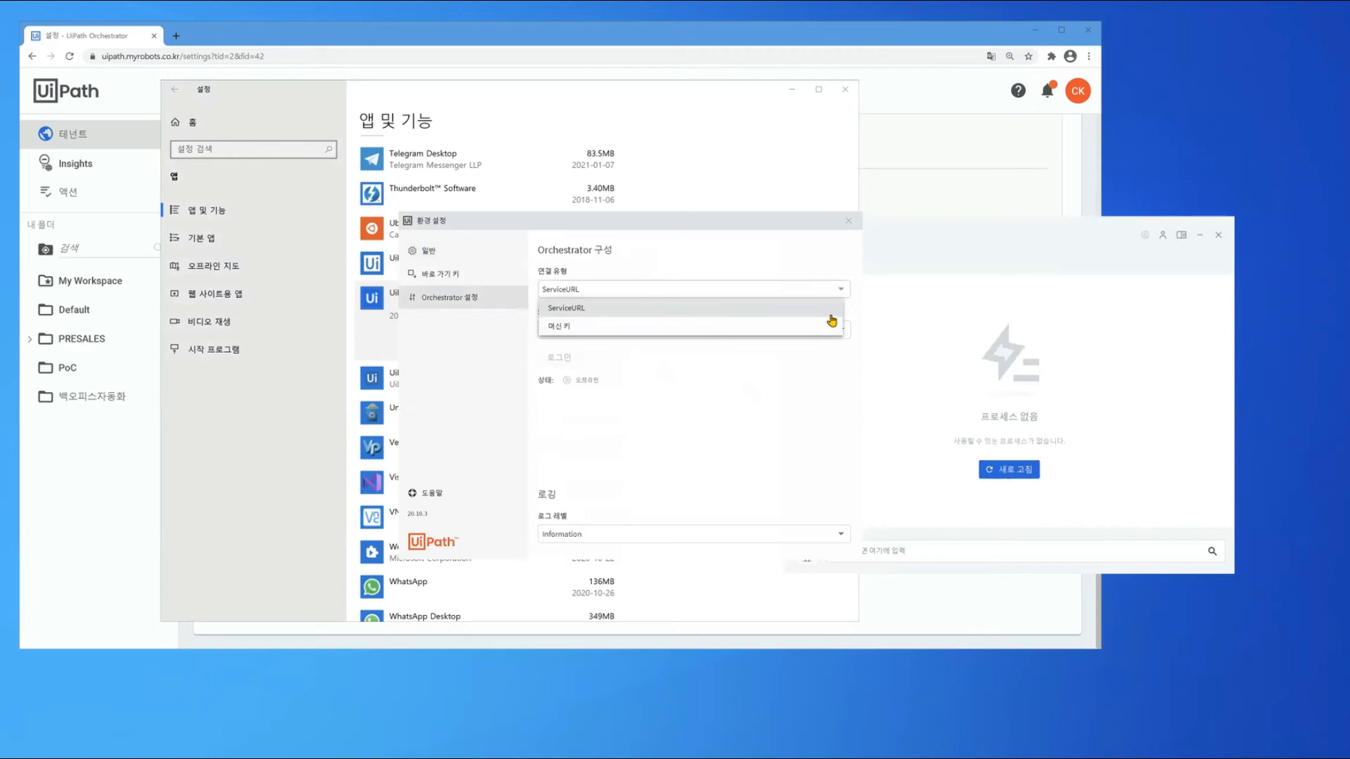
click(581, 310)
click(592, 331)
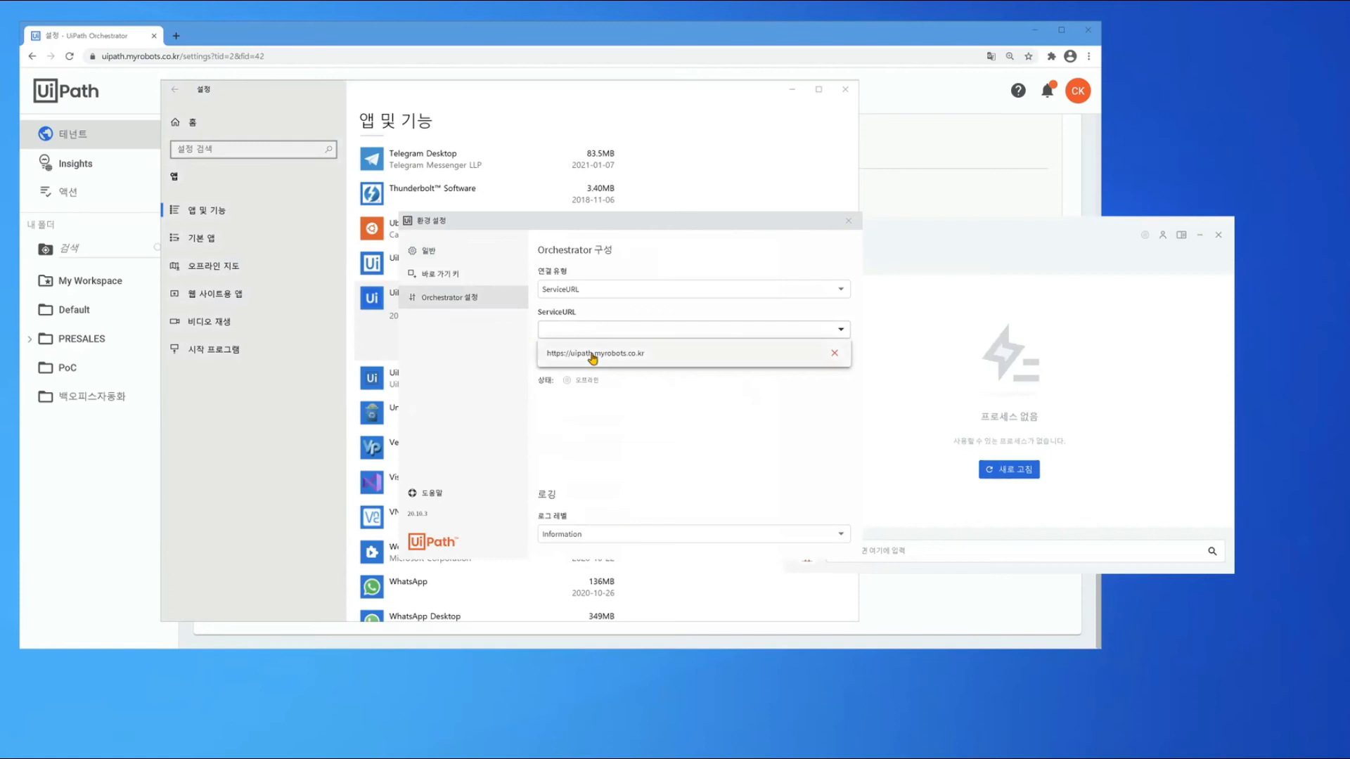
click(593, 354)
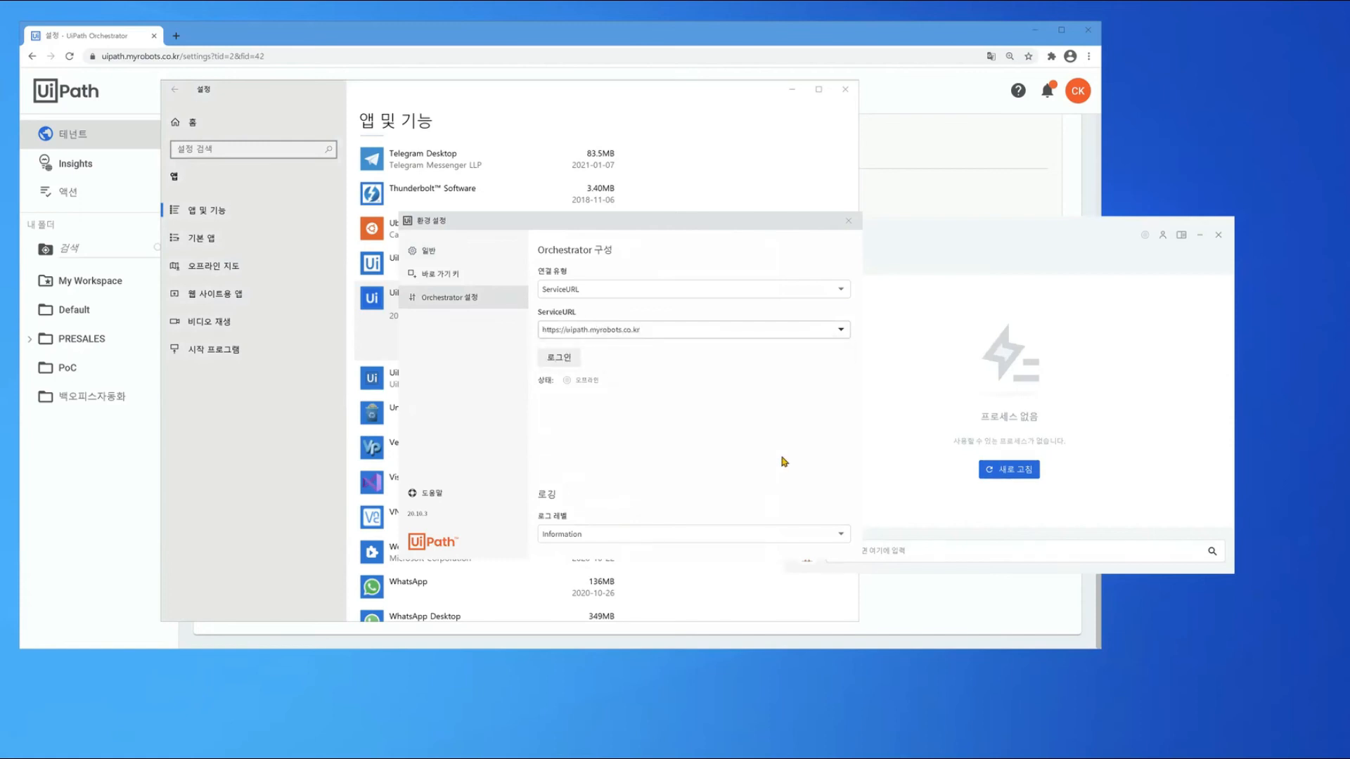
click(563, 363)
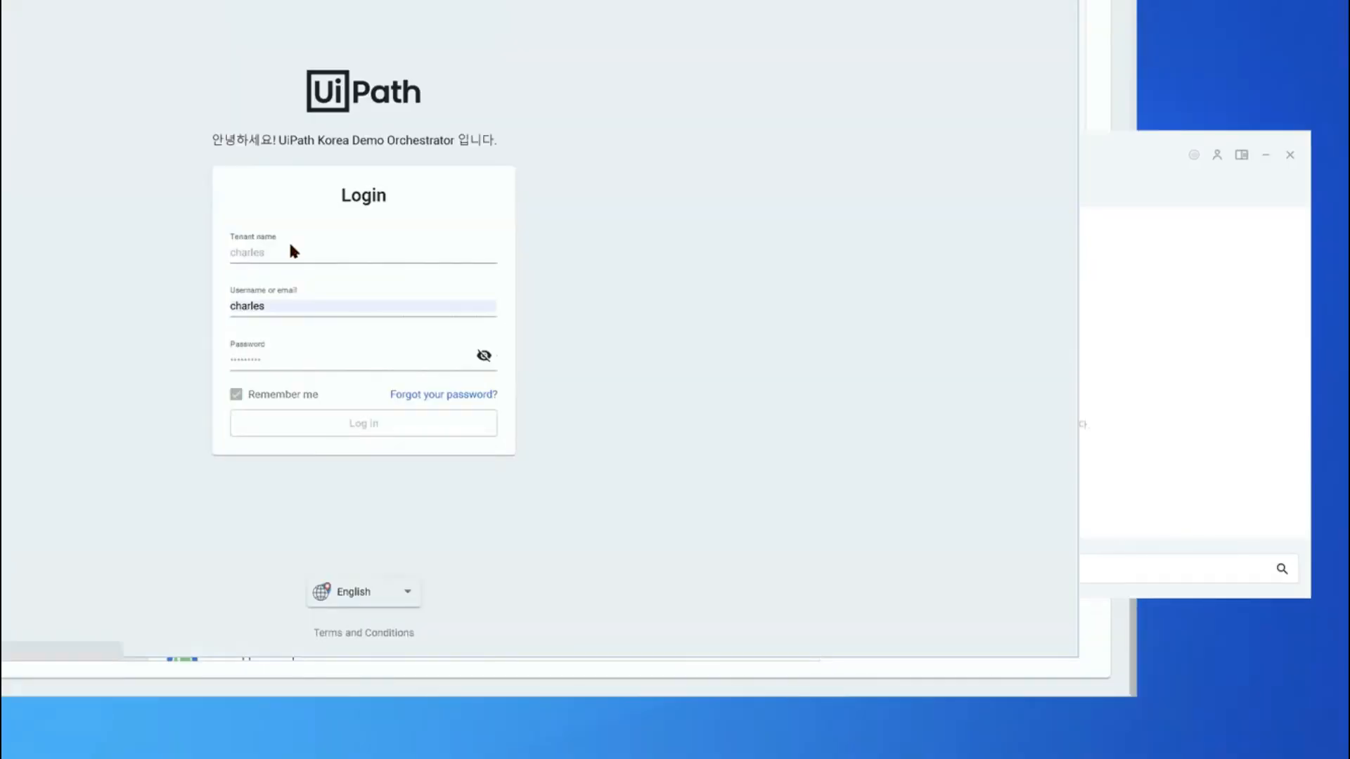
key(Return)
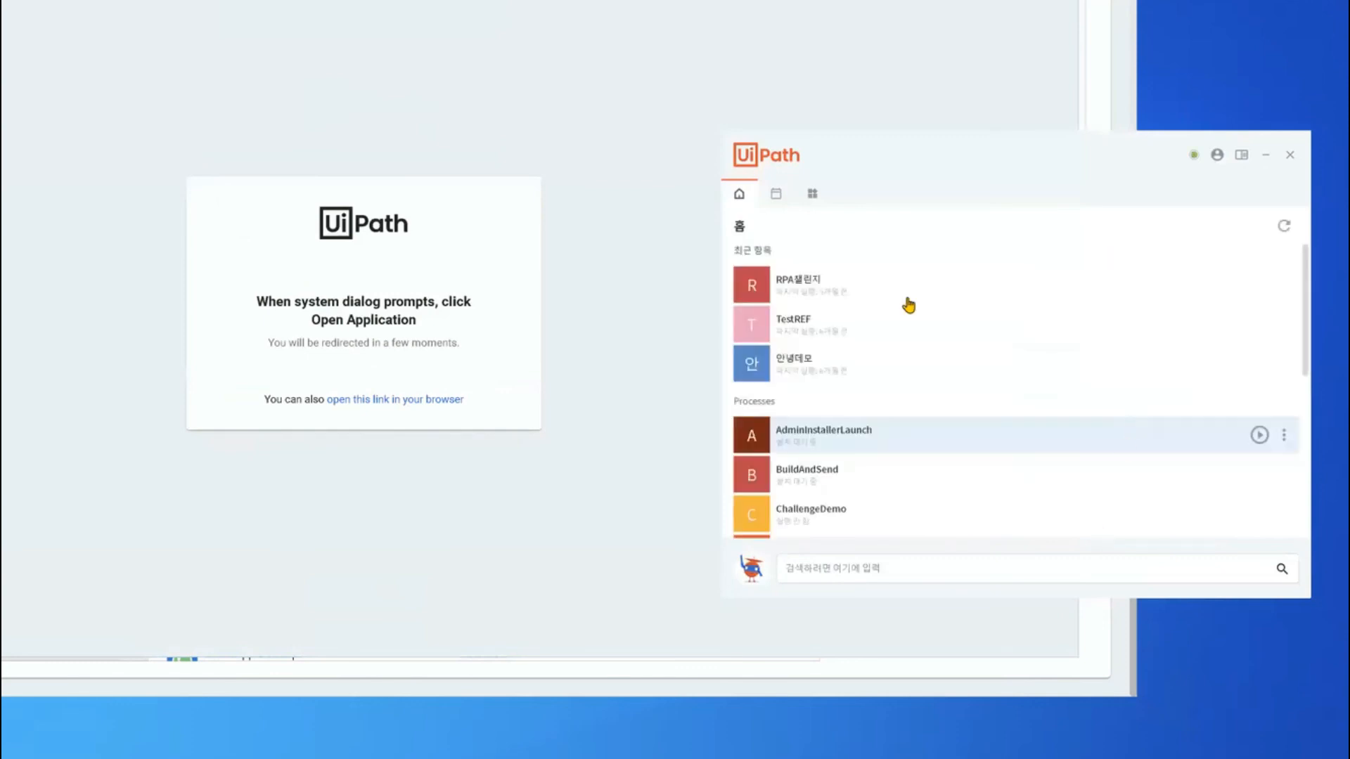
Reopen the Assistant's Orchestrator settings to check the connection status, and look through the list of available processes
click(1218, 155)
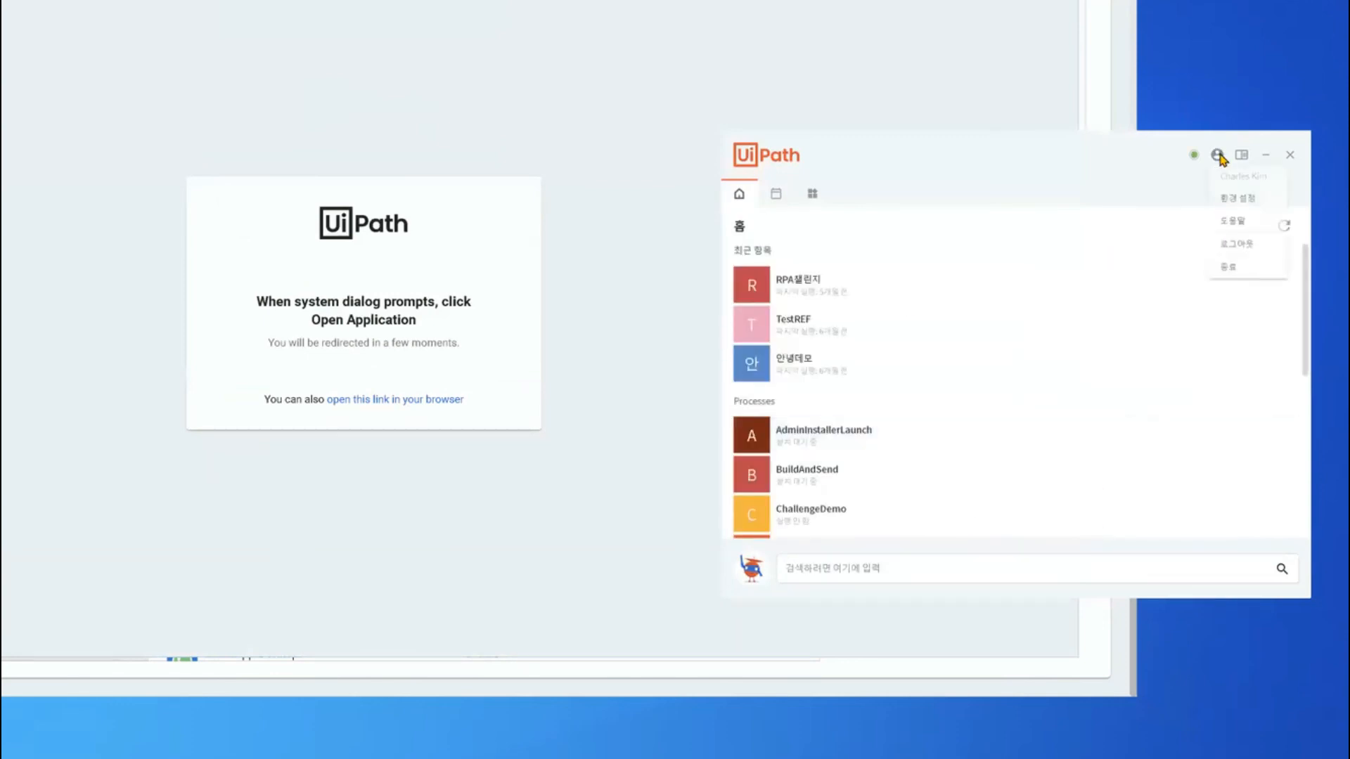
click(1250, 203)
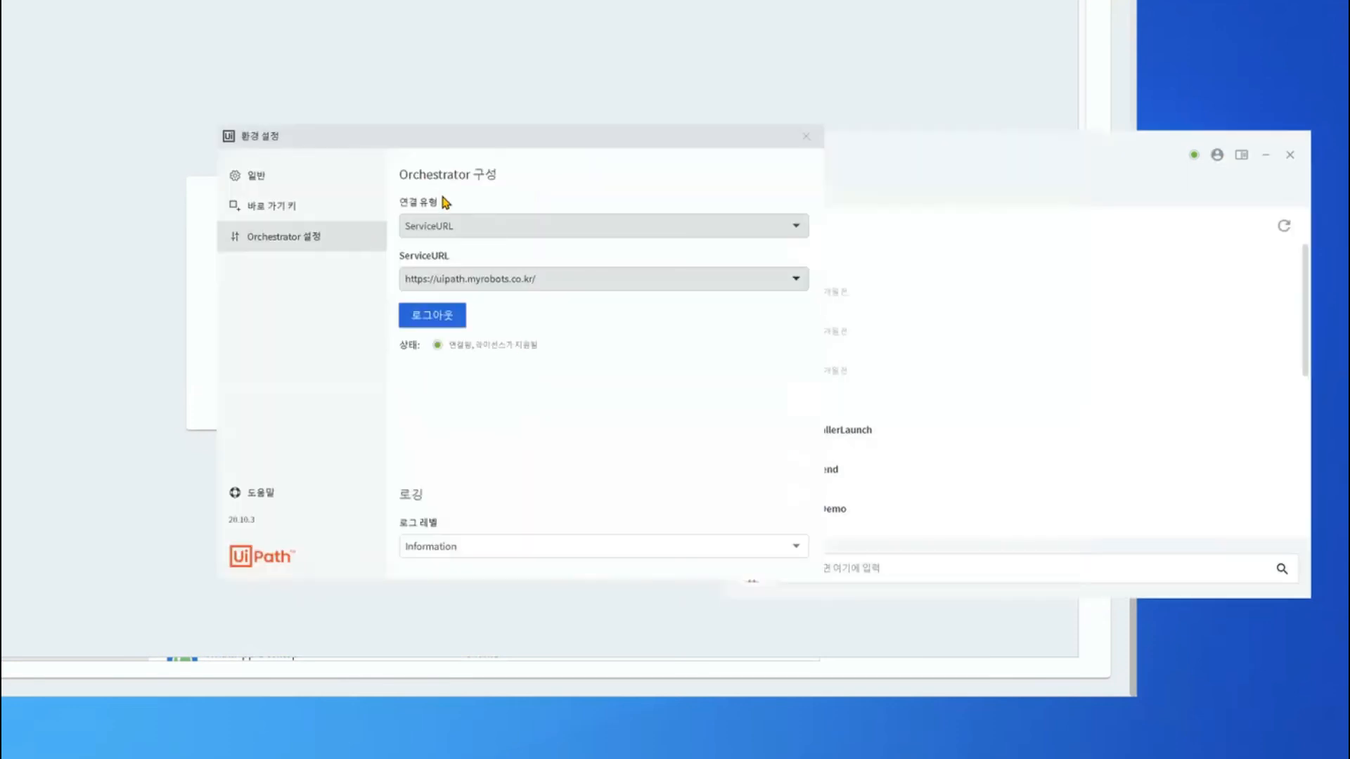
drag(551, 136, 426, 132)
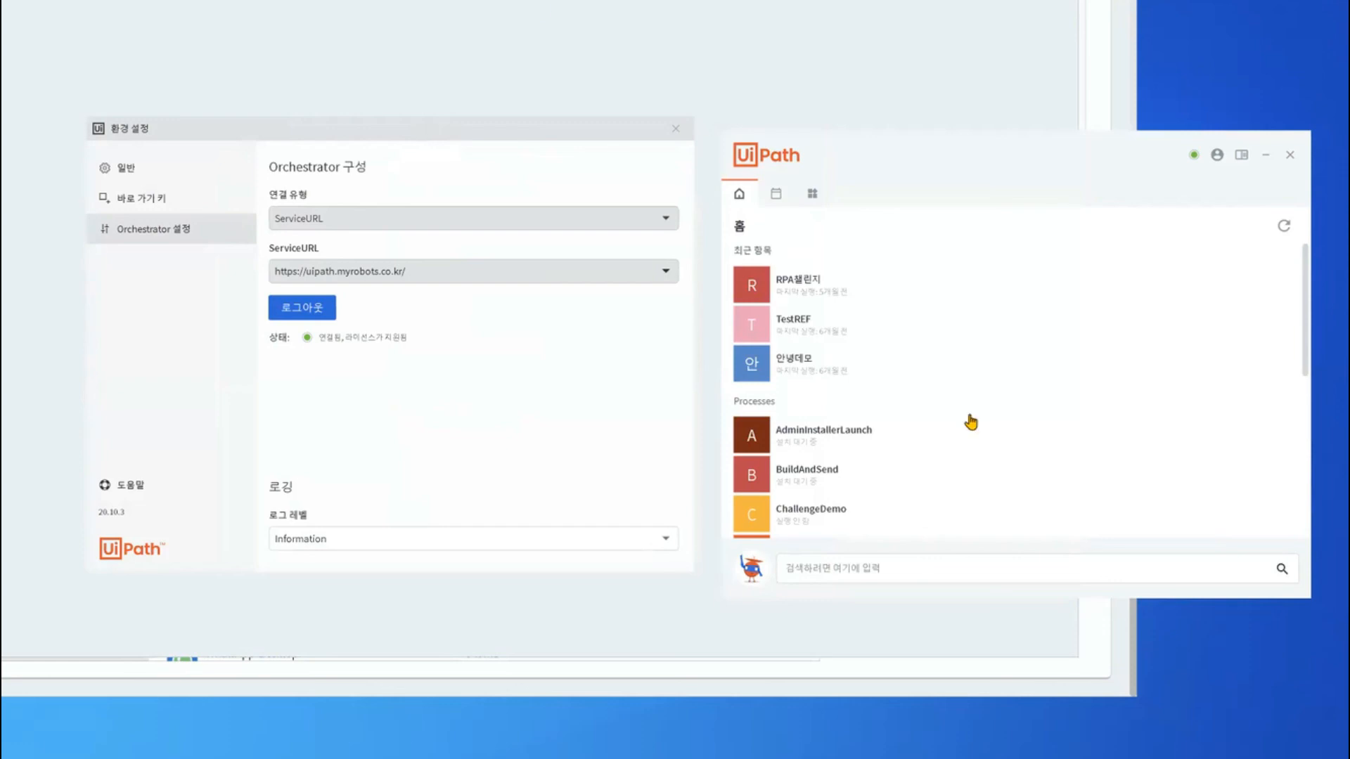
scroll(919, 408, down, 3)
scroll(917, 410, down, 2)
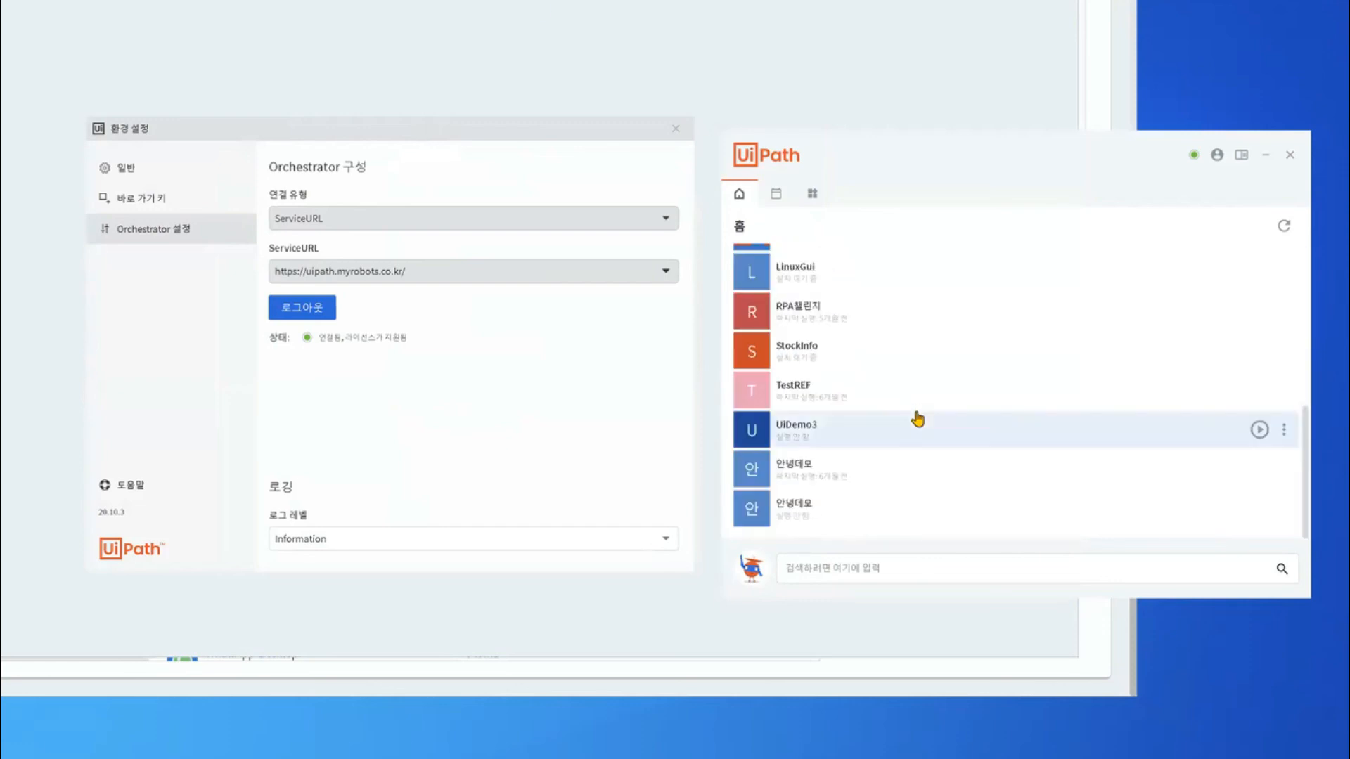
scroll(915, 481, up, 5)
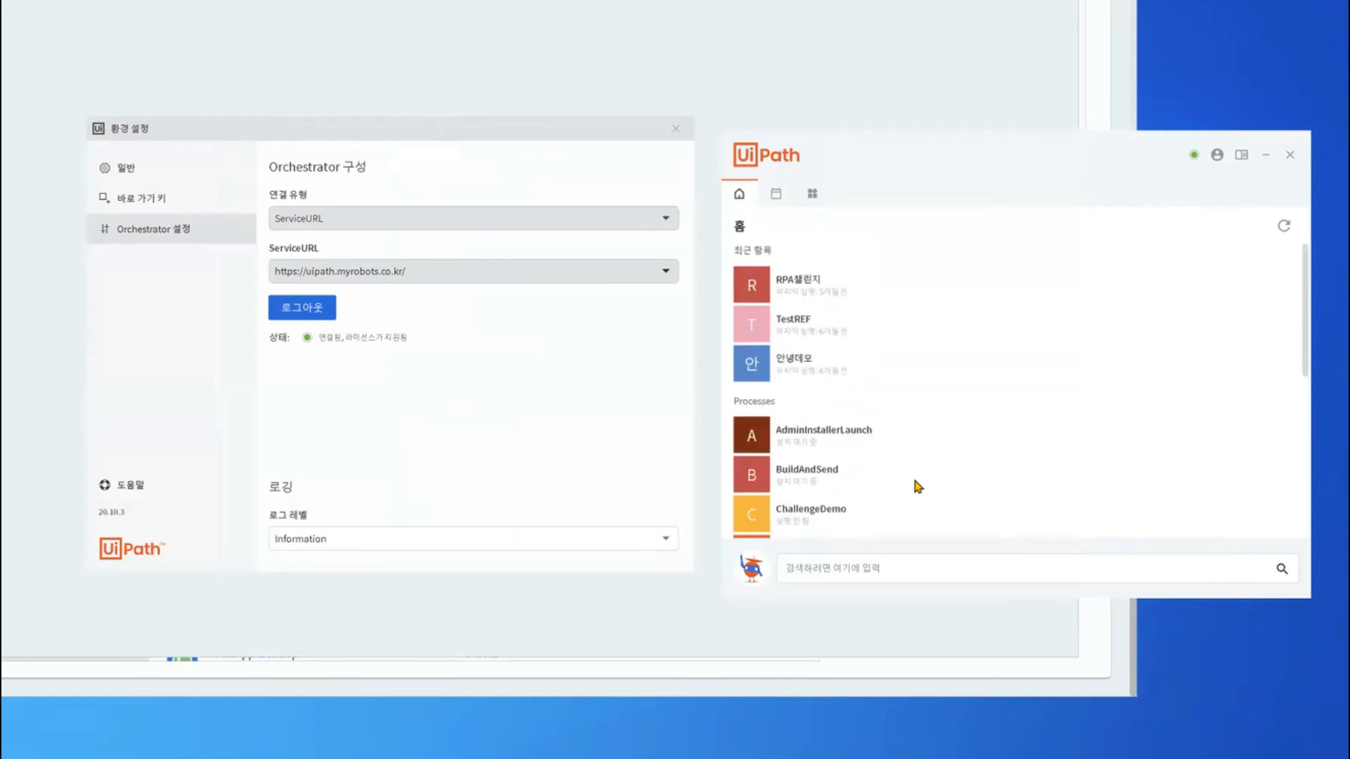